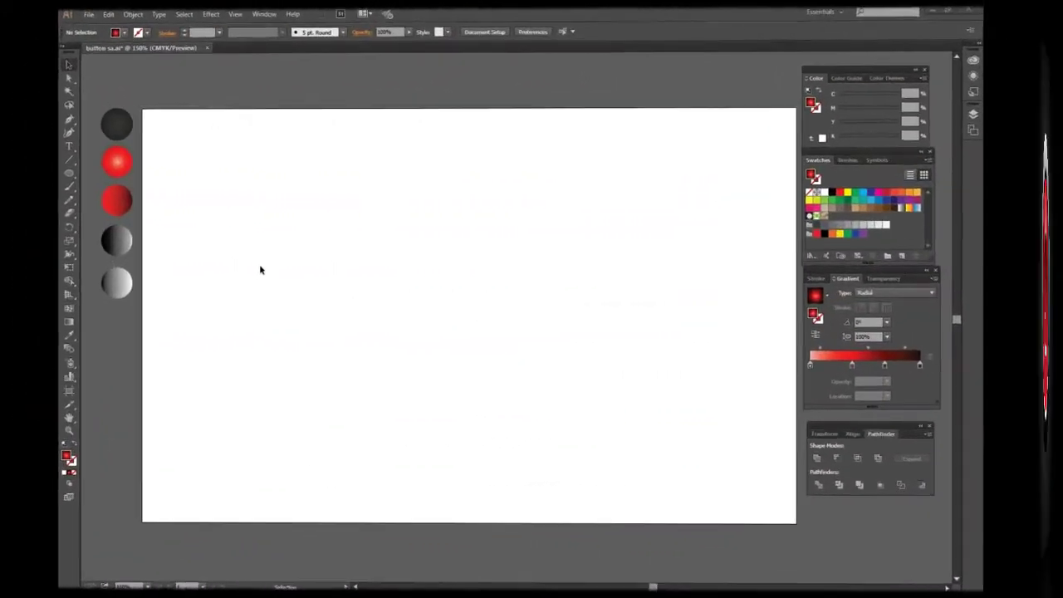
# - Draw an artboard-sized rectangle and give it the black circle's dark radial gradient
pyautogui.moveTo(64, 170); pyautogui.dragTo(100, 172)
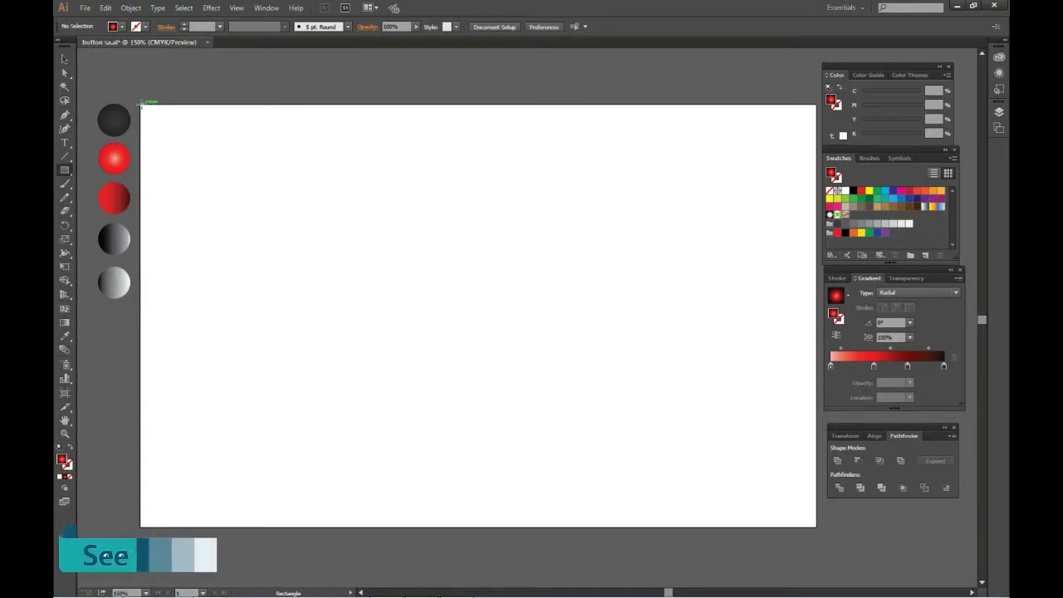
pyautogui.moveTo(140, 104)
pyautogui.mouseDown()
pyautogui.moveTo(538, 409)
pyautogui.moveTo(817, 526)
pyautogui.mouseUp()
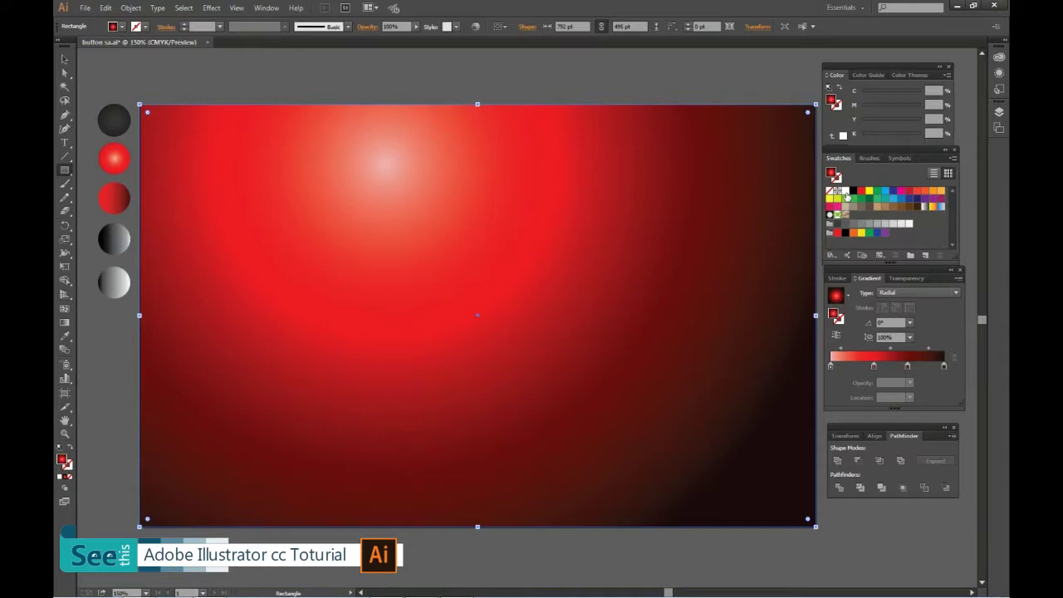
pyautogui.click(844, 191)
pyautogui.press('v')
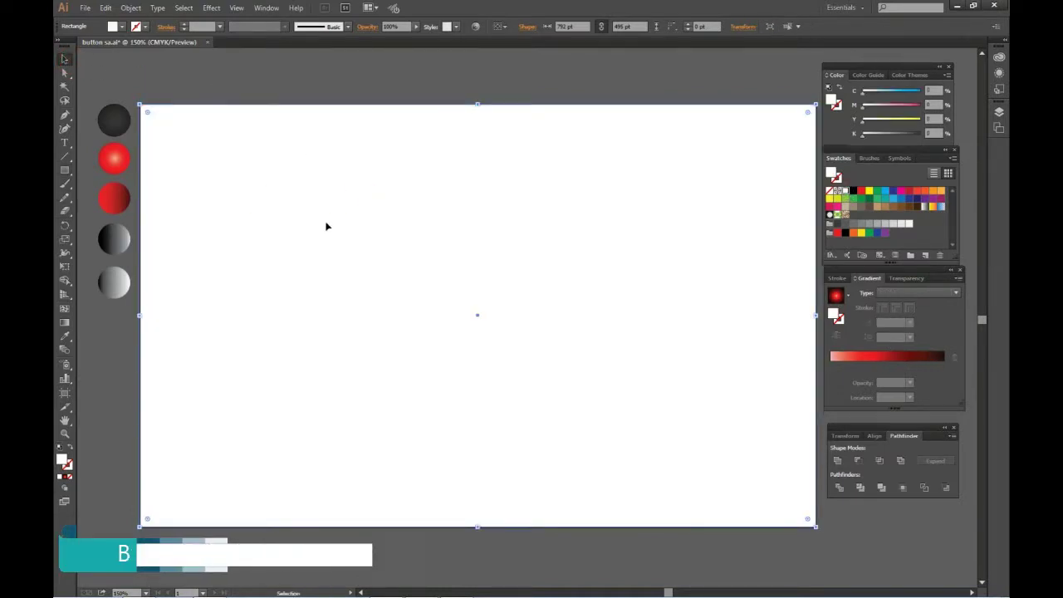
pyautogui.click(65, 336)
pyautogui.click(120, 123)
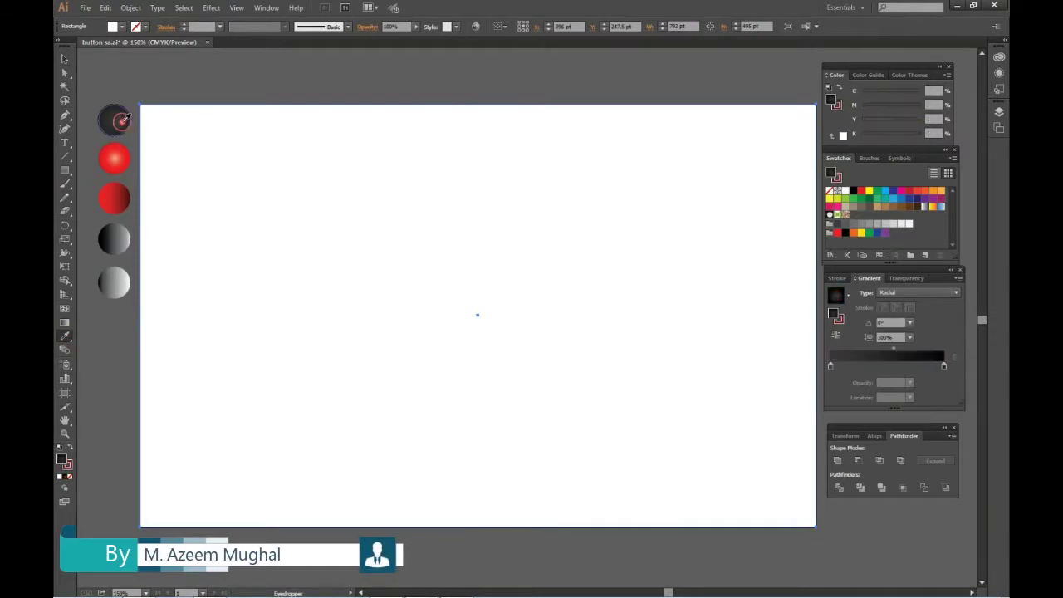
pyautogui.click(64, 59)
pyautogui.click(226, 89)
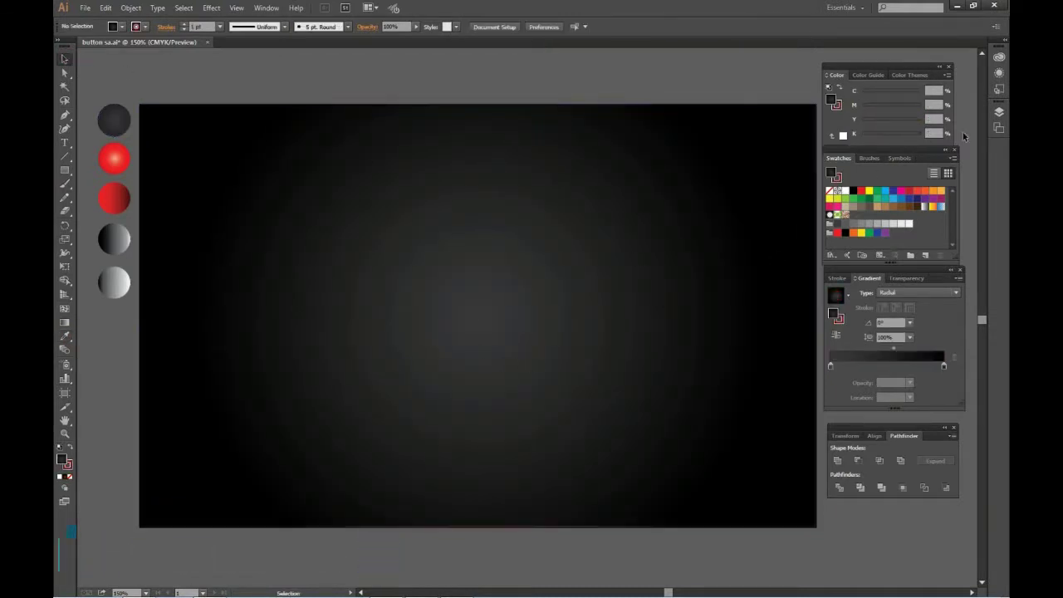
# - Lock the background gradient rectangle in the Layers panel
pyautogui.click(999, 112)
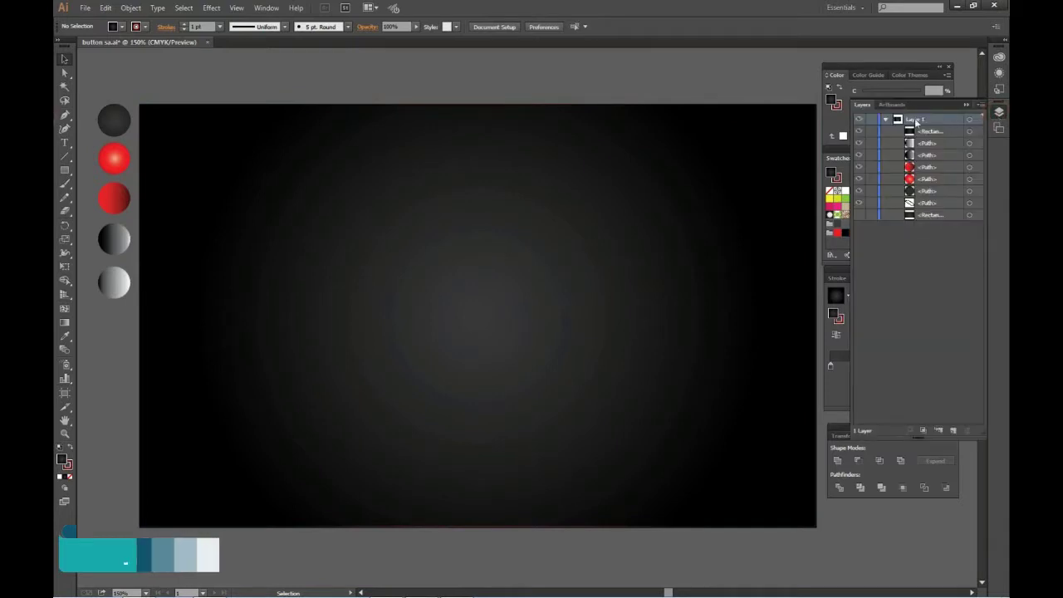
pyautogui.click(871, 215)
pyautogui.click(523, 252)
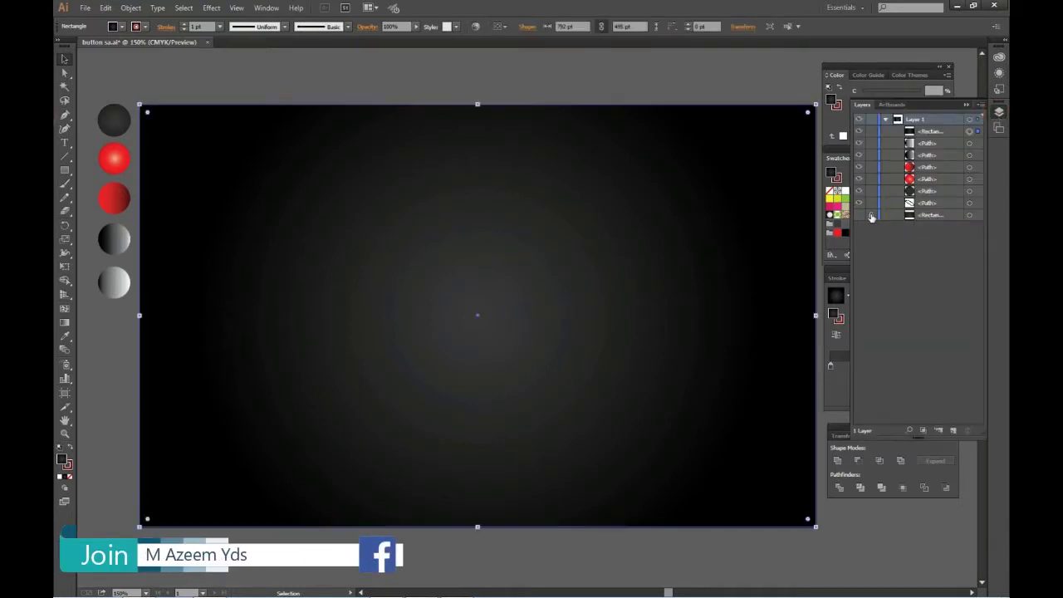
pyautogui.click(965, 105)
pyautogui.click(999, 111)
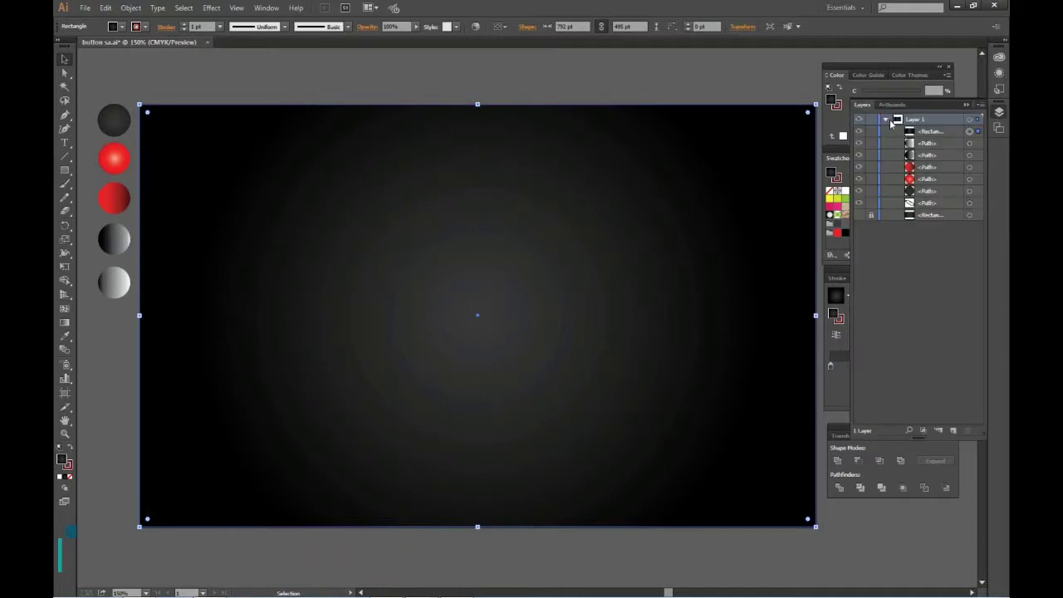
pyautogui.click(886, 120)
pyautogui.click(871, 131)
pyautogui.click(613, 91)
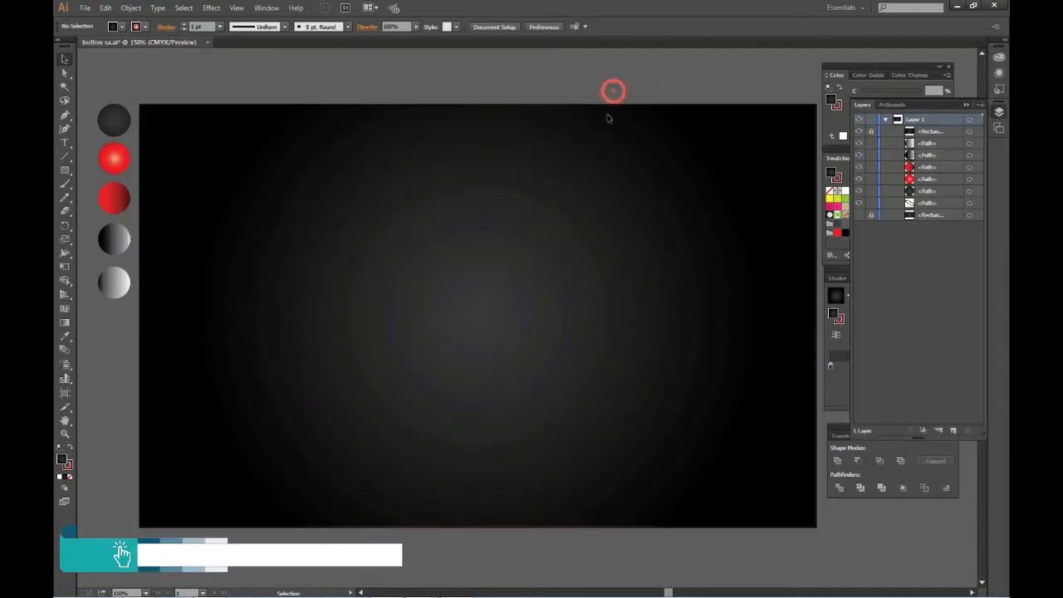
pyautogui.click(576, 70)
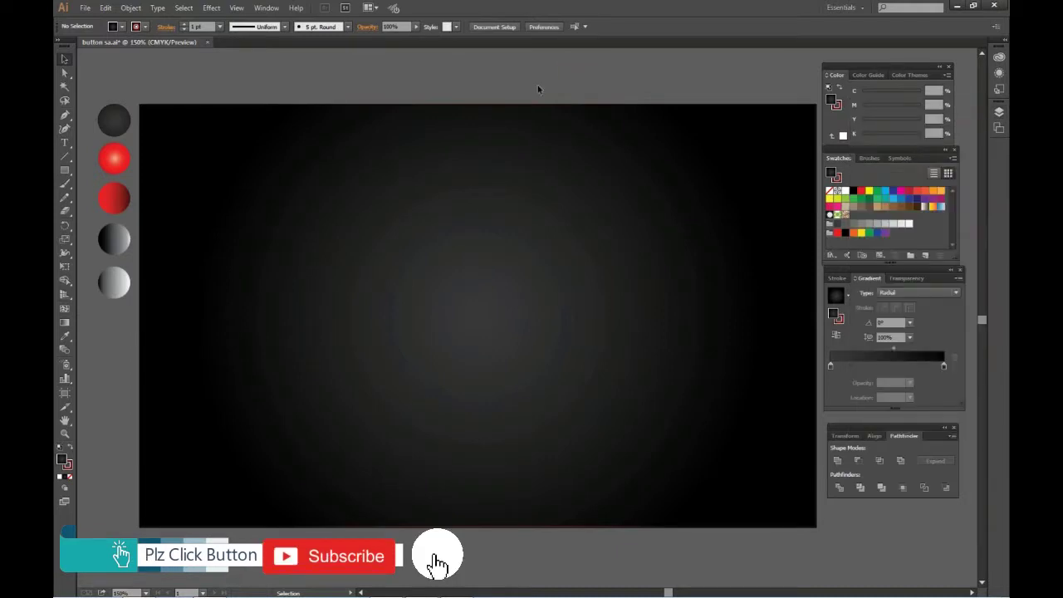
pyautogui.click(114, 121)
pyautogui.click(373, 259)
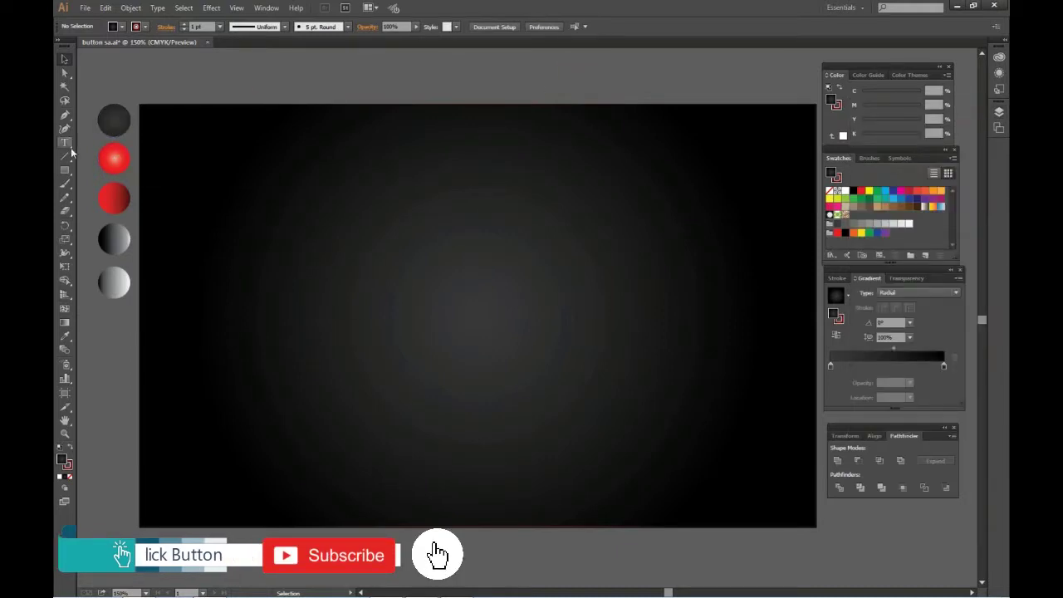
# - Draw a centred circle, fill it plain white, and shrink it to about 327 pt
pyautogui.moveTo(65, 170); pyautogui.dragTo(100, 198)
pyautogui.moveTo(359, 164)
pyautogui.mouseDown()
pyautogui.moveTo(512, 338)
pyautogui.moveTo(642, 450)
pyautogui.mouseUp()
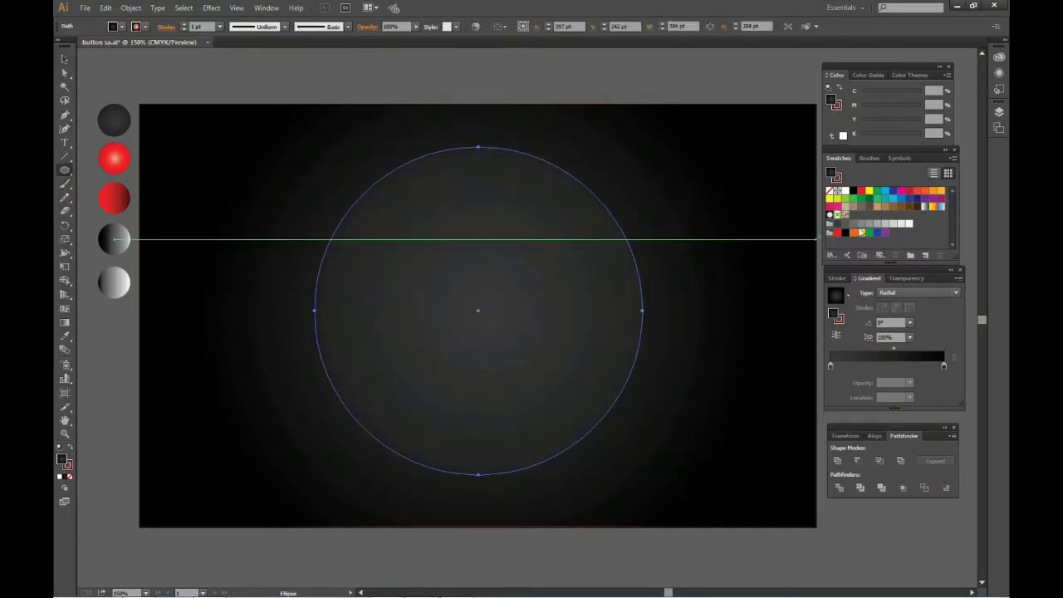
pyautogui.click(908, 224)
pyautogui.click(65, 58)
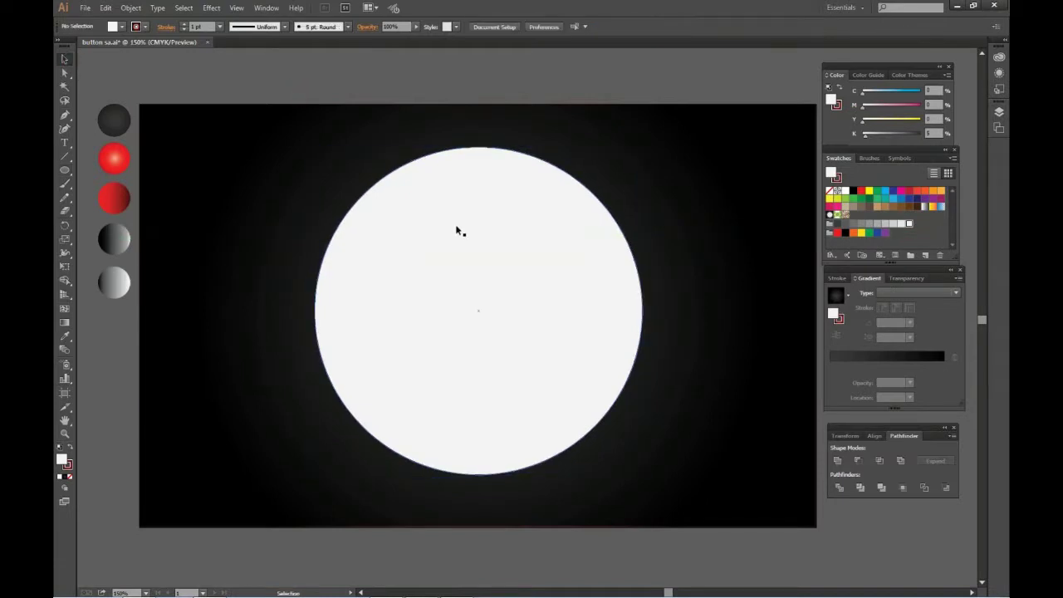
pyautogui.moveTo(314, 148); pyautogui.dragTo(339, 172)
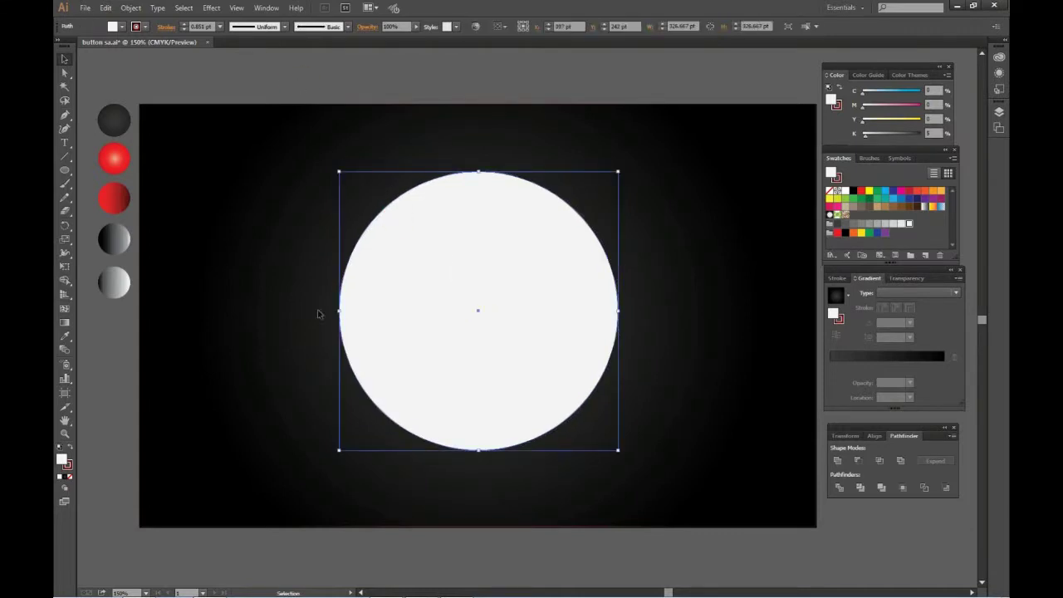
# - Eyedrop the grey sphere's black-to-white gradient onto the circle and set its angle to 90°
pyautogui.press('i')
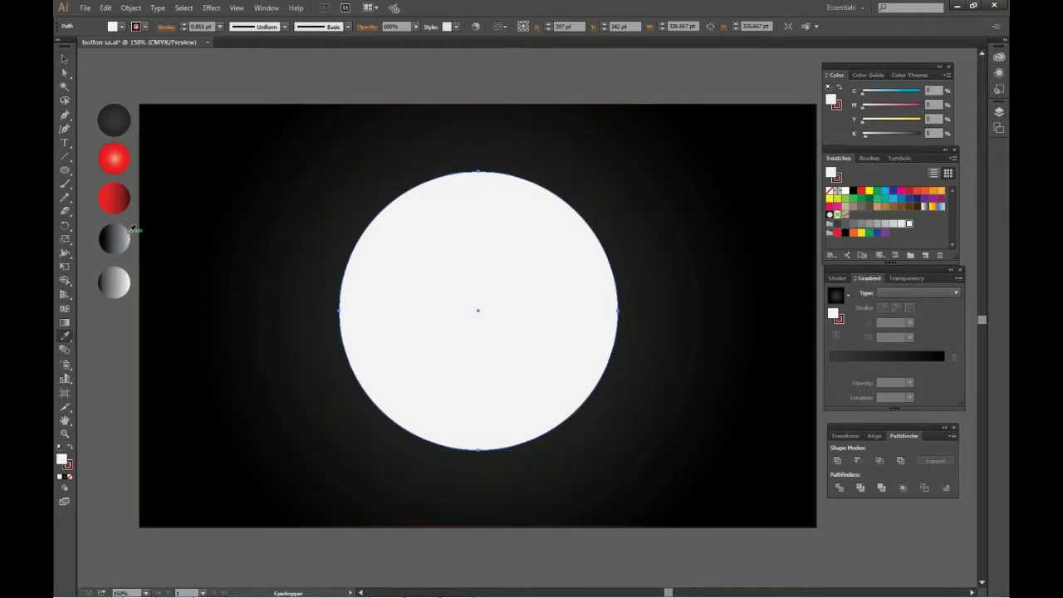
pyautogui.click(118, 236)
pyautogui.press('v')
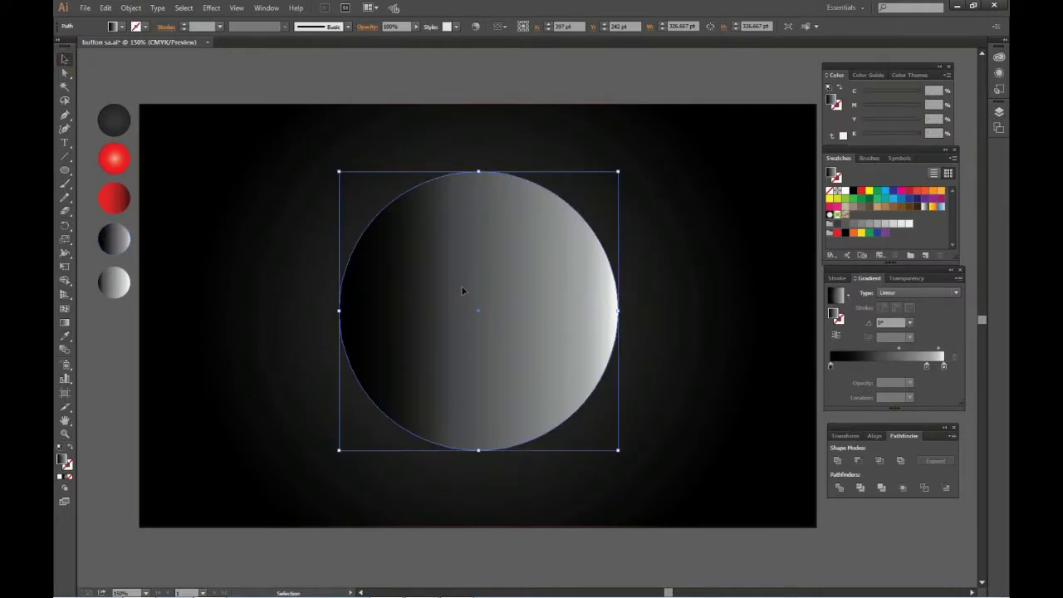
pyautogui.click(887, 322)
pyautogui.write('90')
pyautogui.press('Return')
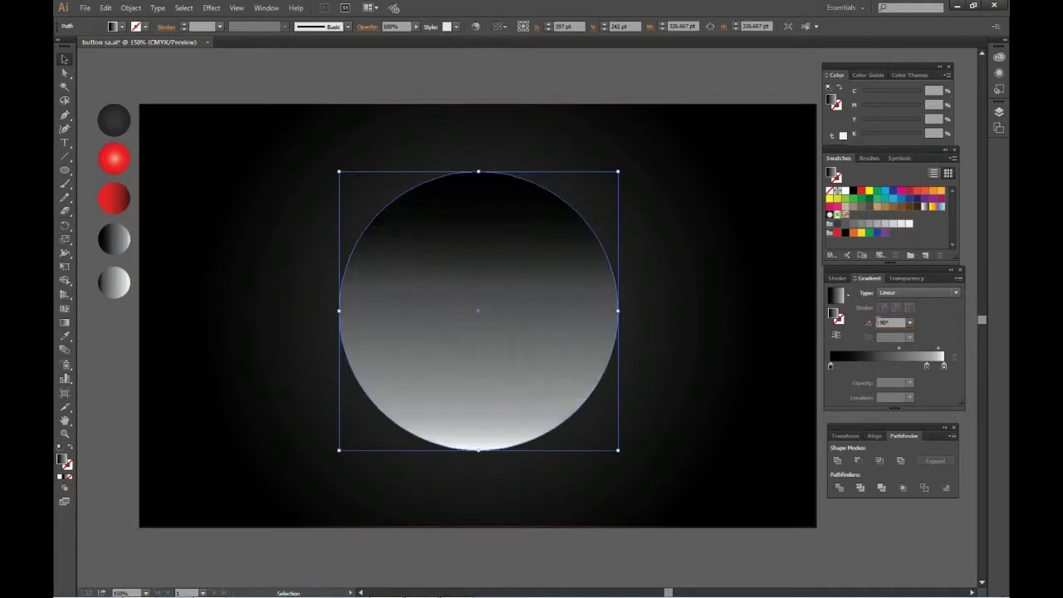
# - Flip the gradient to -90° so it is white at top, and shrink the circle to about 306 pt
pyautogui.click(891, 323)
pyautogui.write('90')
pyautogui.press('Return')
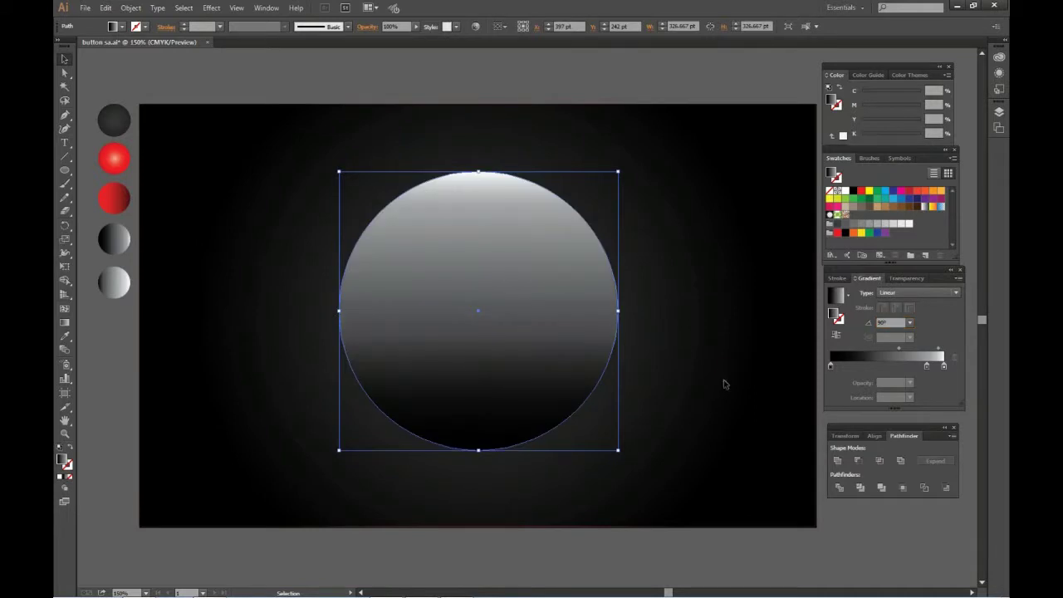
pyautogui.click(723, 384)
pyautogui.click(516, 376)
pyautogui.moveTo(339, 171); pyautogui.dragTo(343, 176)
# - Create an inset circle with Offset Path at about -35 pt
pyautogui.click(130, 8)
pyautogui.moveTo(143, 239)
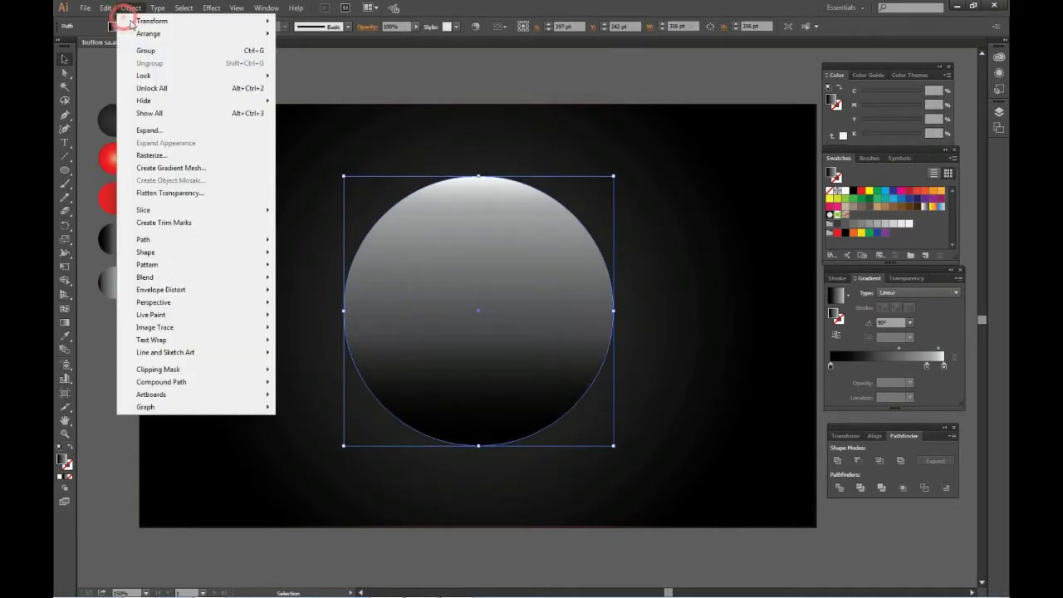
pyautogui.click(306, 282)
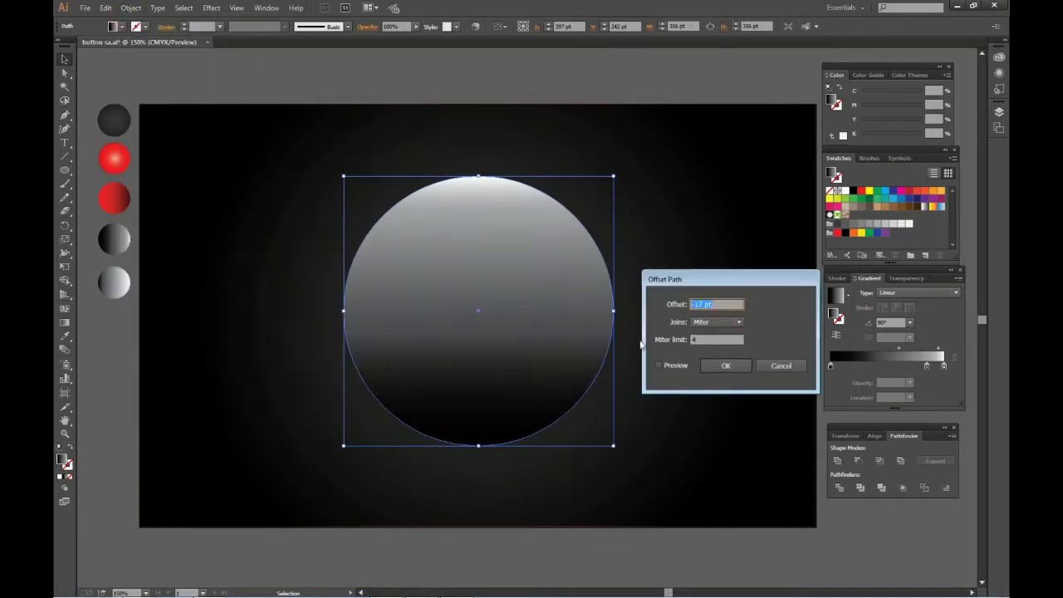
pyautogui.click(674, 365)
pyautogui.click(728, 305)
pyautogui.press('Down')
pyautogui.press('Down')
pyautogui.press('Down')
pyautogui.press('Down')
pyautogui.press('Down')
pyautogui.press('Down')
pyautogui.press('Down')
pyautogui.press('Down')
pyautogui.press('Down')
pyautogui.press('Down')
pyautogui.press('Down')
pyautogui.press('Down')
pyautogui.press('Up')
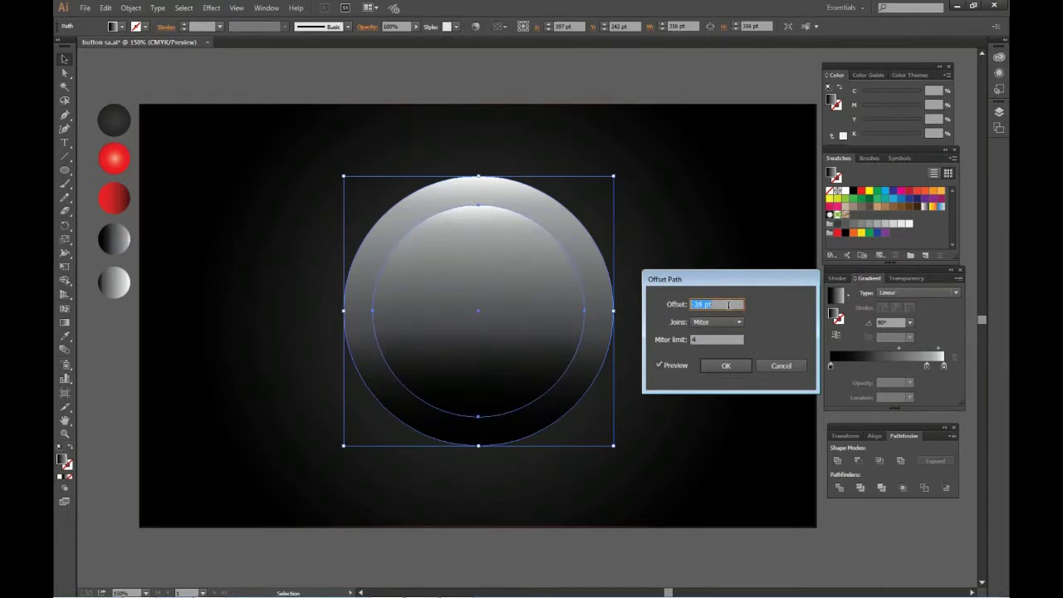
pyautogui.click(725, 366)
# - Eyedrop the light grey gradient onto the inner circle, flip it vertically, and shift its midpoint
pyautogui.press('i')
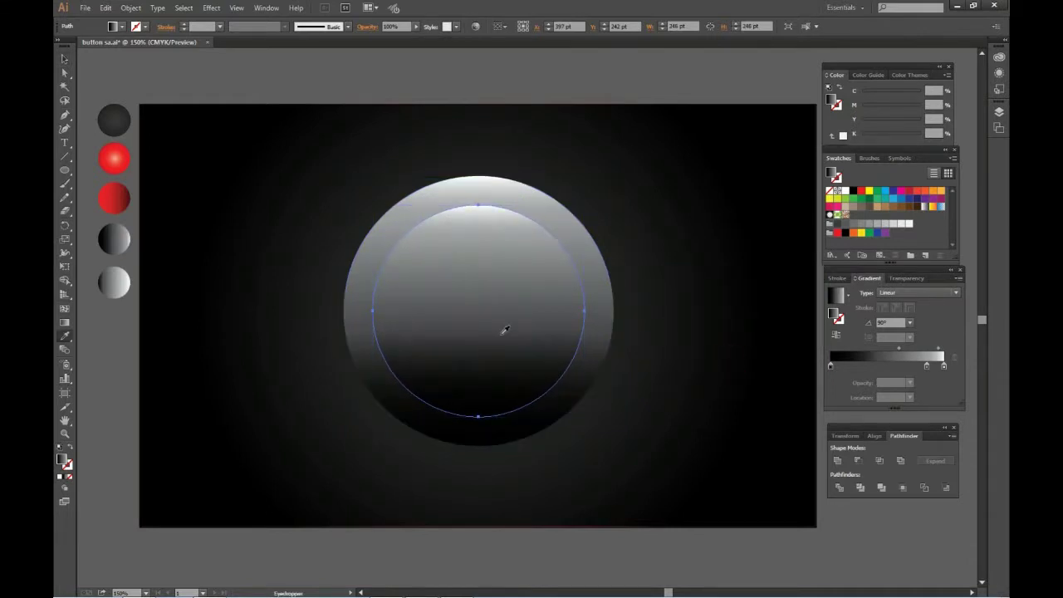
pyautogui.click(118, 278)
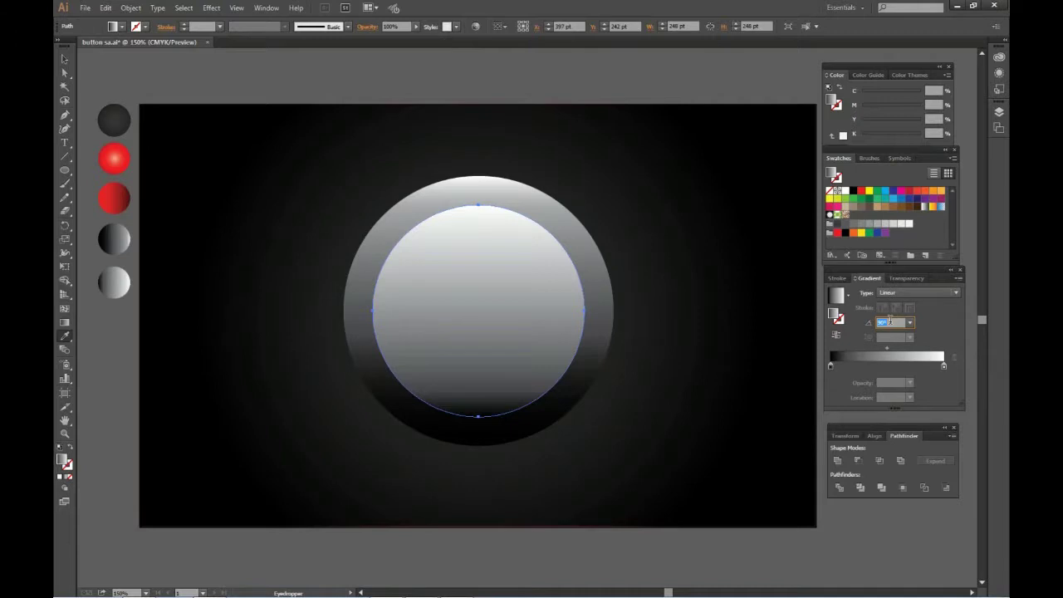
pyautogui.write('-90')
pyautogui.press('Return')
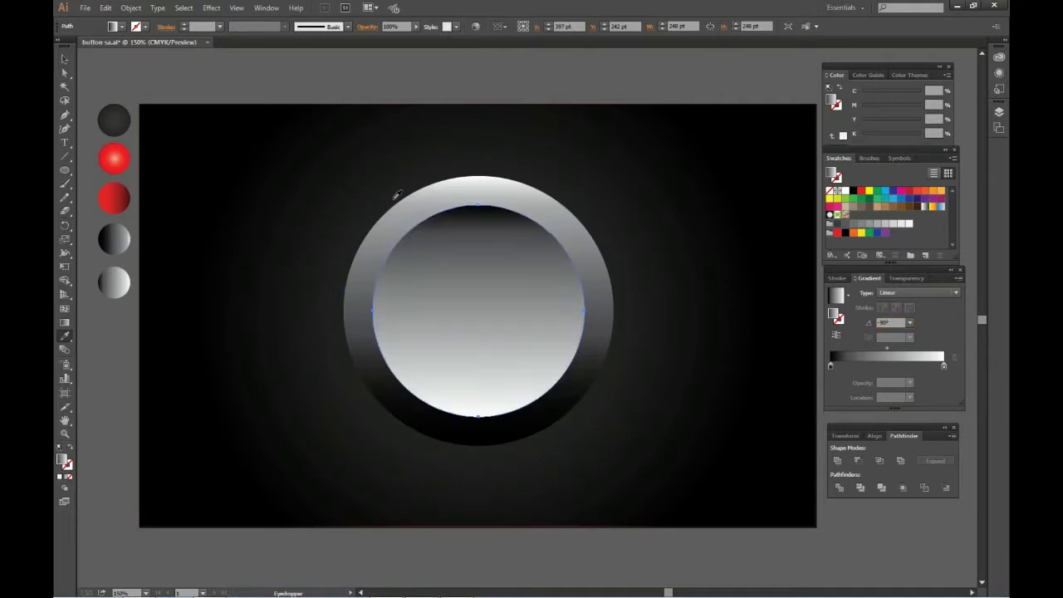
pyautogui.click(65, 61)
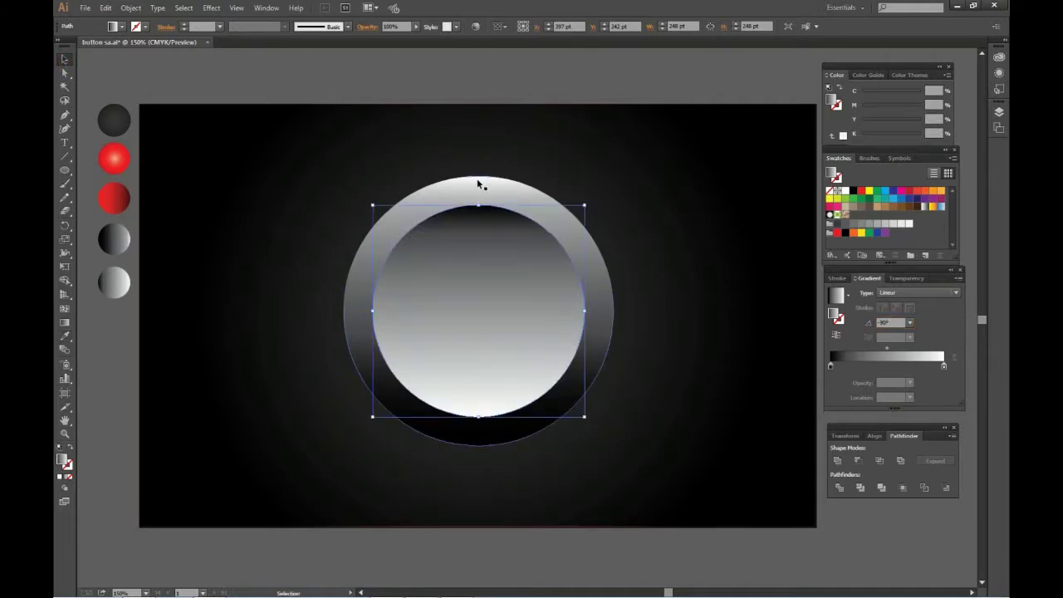
pyautogui.moveTo(887, 350); pyautogui.dragTo(918, 350)
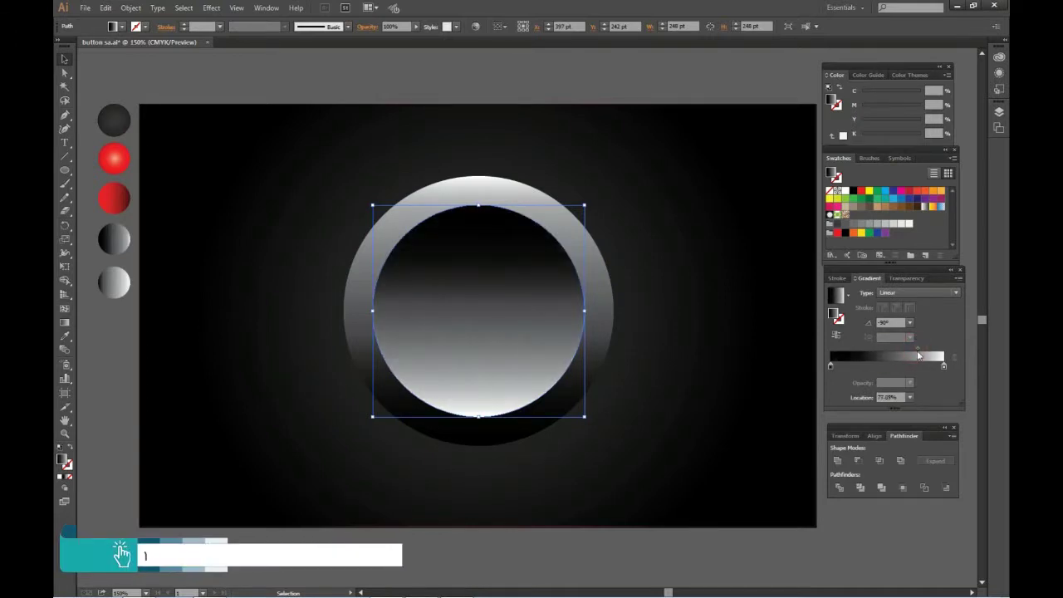
pyautogui.click(854, 365)
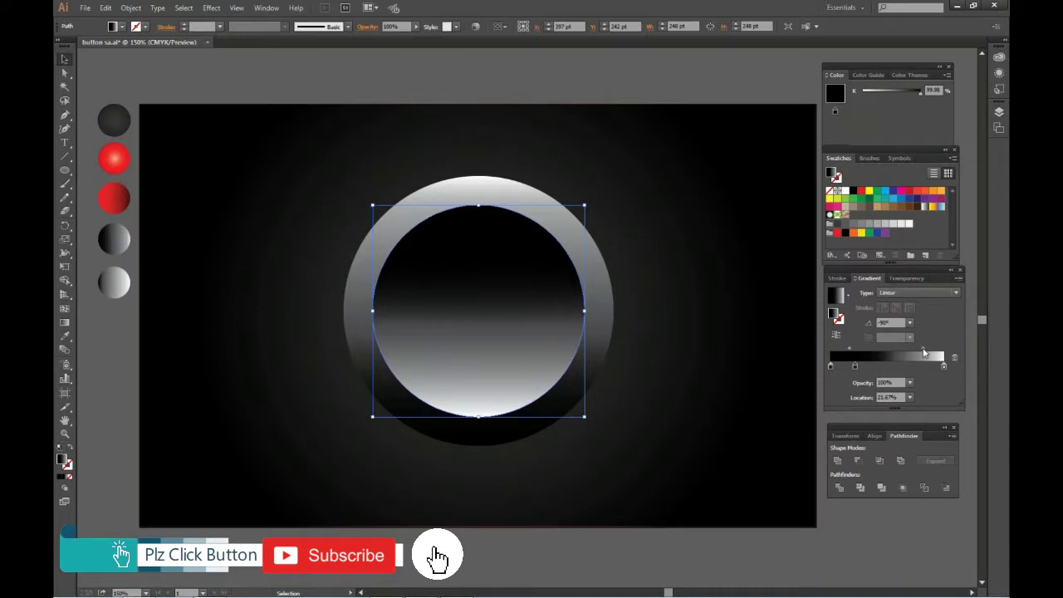
pyautogui.moveTo(923, 349)
pyautogui.mouseDown()
pyautogui.moveTo(931, 349)
pyautogui.moveTo(922, 349)
pyautogui.mouseUp()
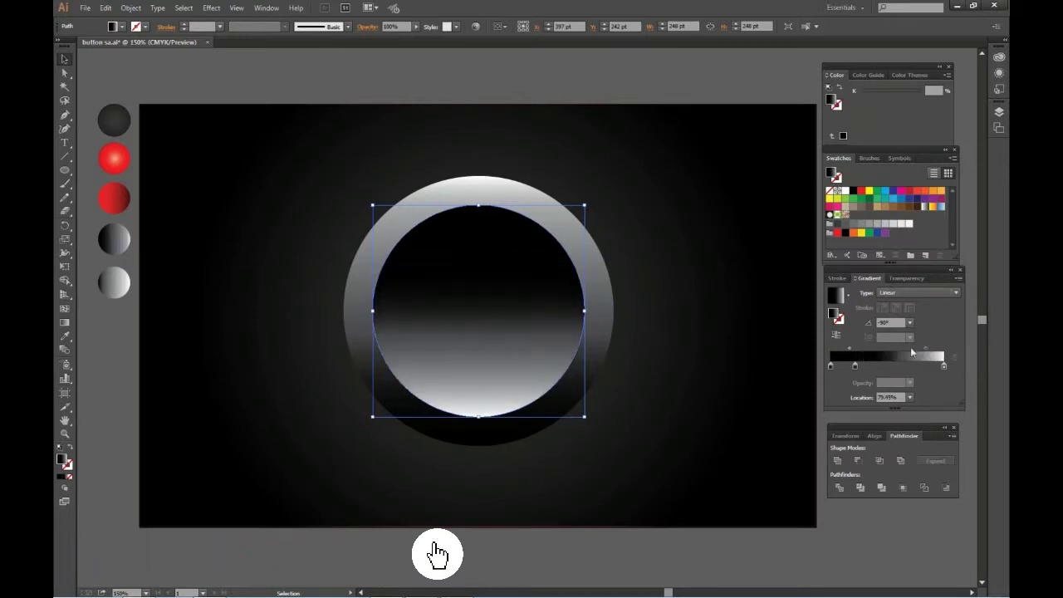
# - Remove the extra 23.67% gradient stop and set the inner circle's midpoint to 79.61%
pyautogui.click(590, 558)
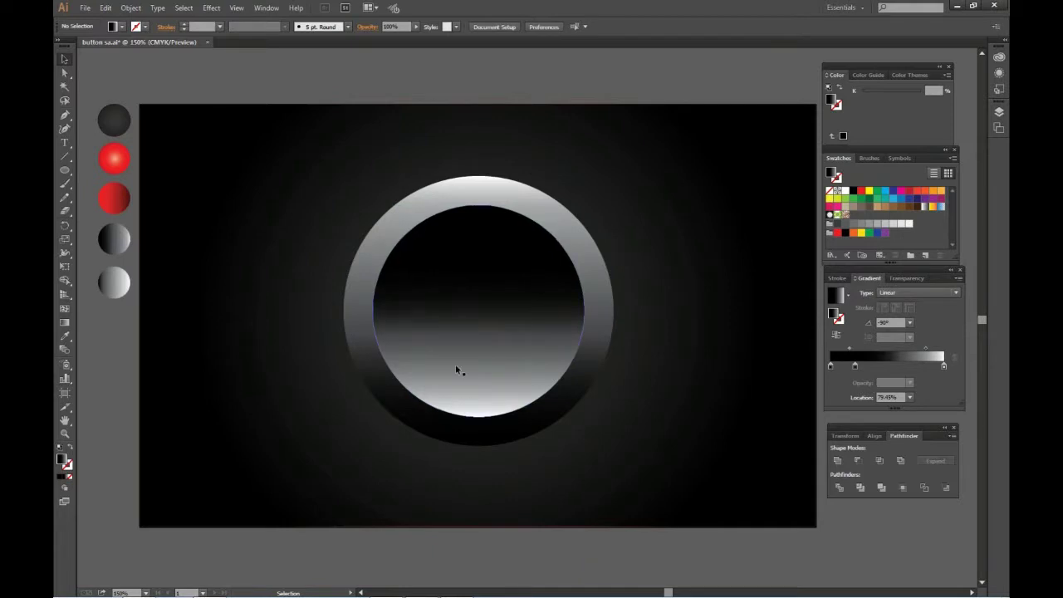
pyautogui.click(854, 366)
pyautogui.moveTo(854, 372); pyautogui.dragTo(857, 402)
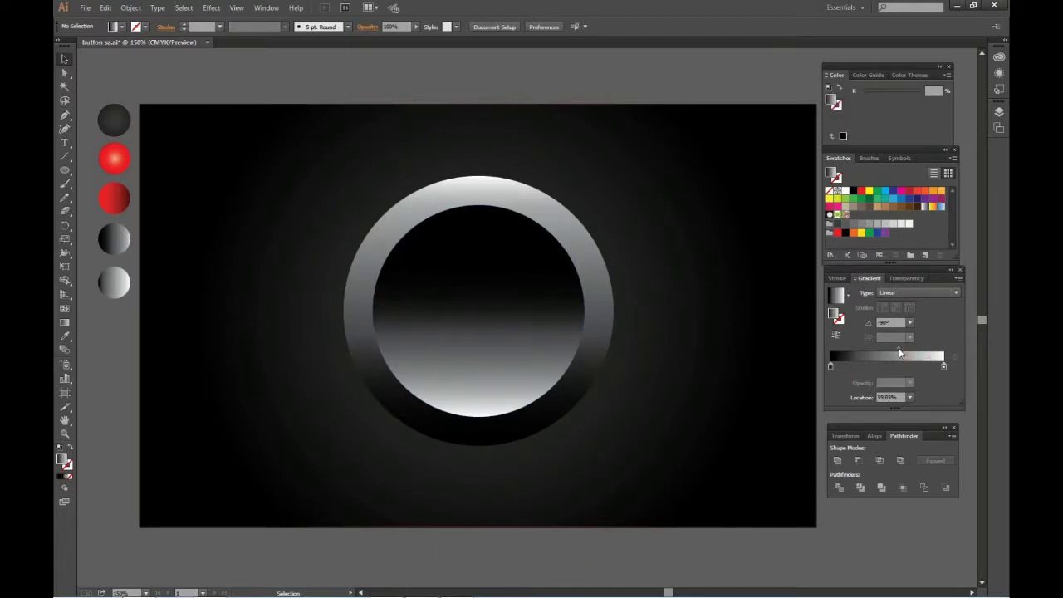
pyautogui.click(522, 341)
pyautogui.click(856, 368)
pyautogui.moveTo(855, 367); pyautogui.dragTo(857, 403)
pyautogui.moveTo(887, 350)
pyautogui.mouseDown()
pyautogui.moveTo(924, 354)
pyautogui.moveTo(914, 354)
pyautogui.mouseUp()
pyautogui.click(546, 491)
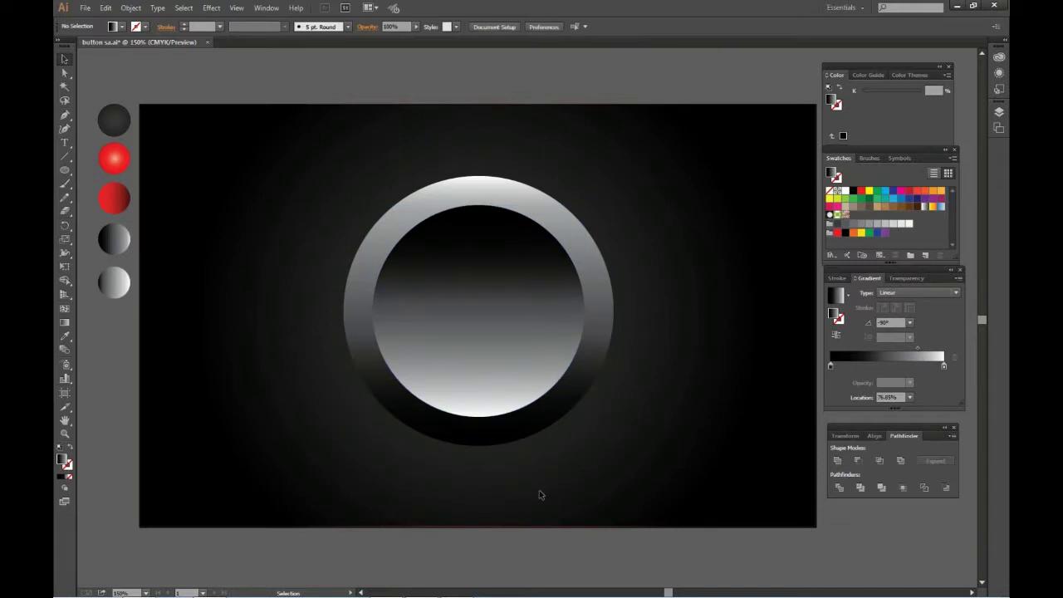
# - Offset the inner grey circle about 9 pt inward to make a 230 pt circle
pyautogui.click(459, 386)
pyautogui.click(131, 7)
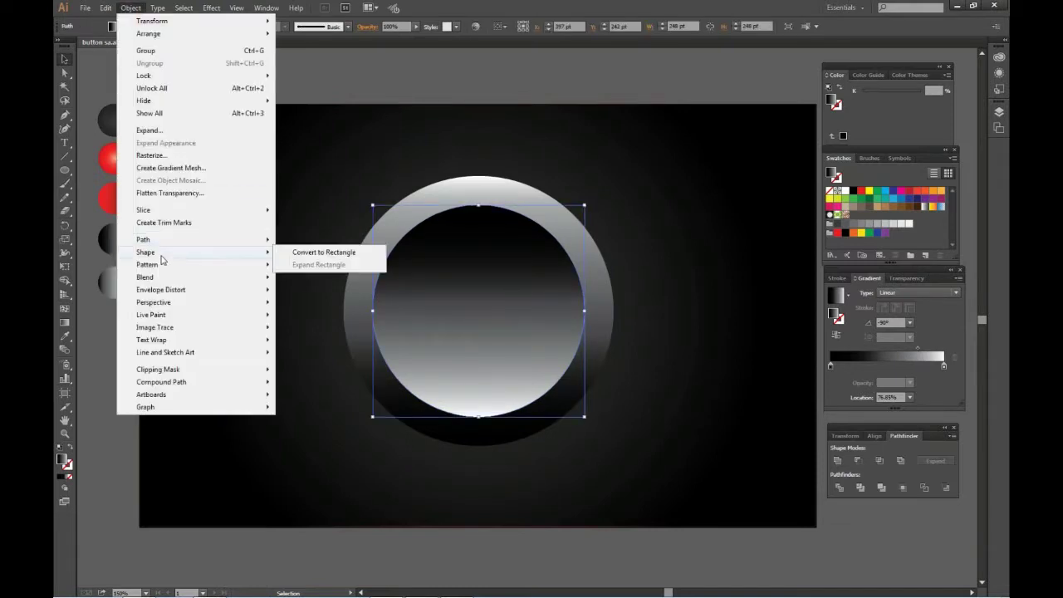
pyautogui.click(308, 280)
pyautogui.click(671, 365)
pyautogui.click(718, 304)
pyautogui.press('Up')
pyautogui.press('Up')
pyautogui.press('Up')
pyautogui.press('Up')
pyautogui.press('Up')
pyautogui.press('Up')
pyautogui.press('Up')
pyautogui.press('Up')
pyautogui.press('Up')
pyautogui.press('Up')
pyautogui.press('Up')
pyautogui.press('Up')
pyautogui.press('Up')
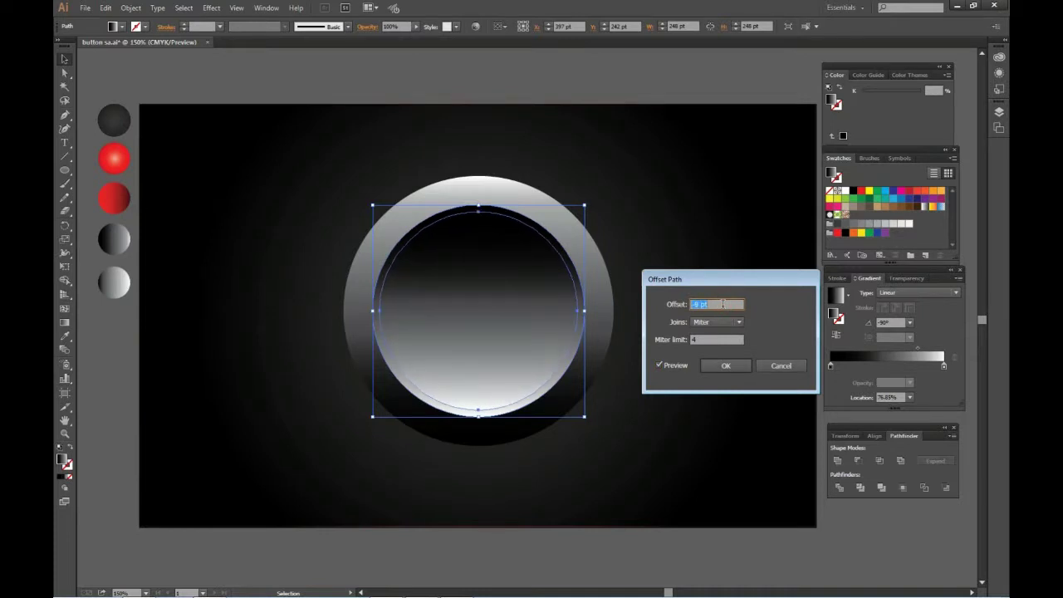
pyautogui.press('Down')
pyautogui.click(720, 368)
# - Eyedrop the red radial gradient sample onto the new circle
pyautogui.press('i')
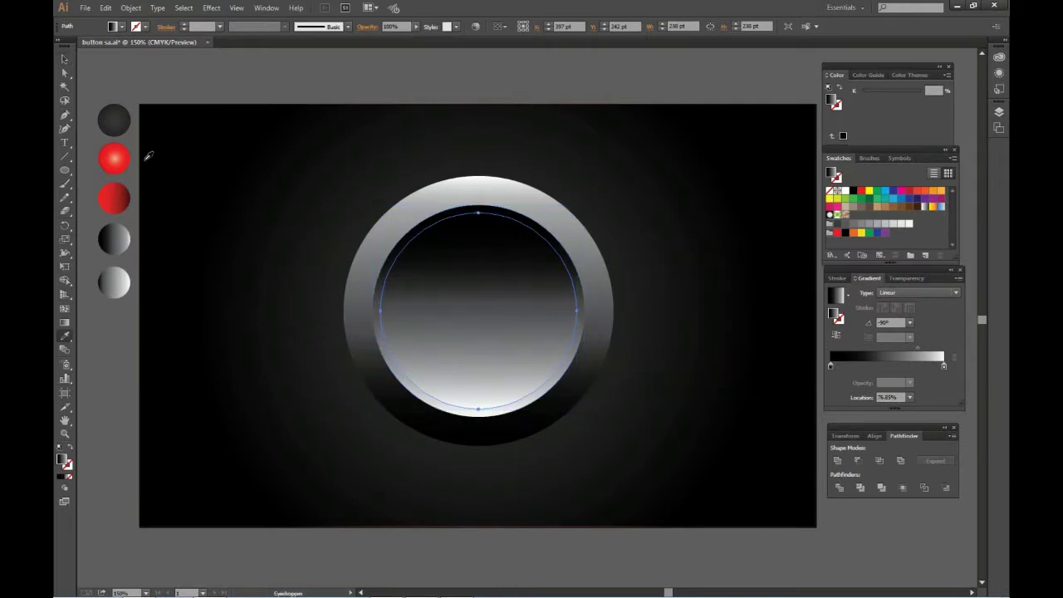
pyautogui.click(125, 156)
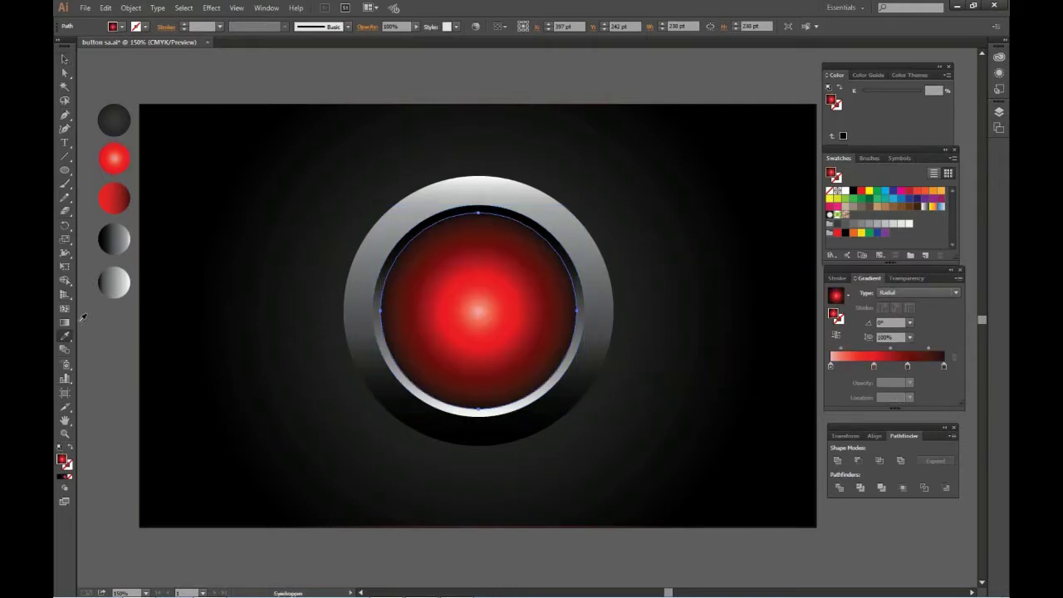
pyautogui.click(68, 60)
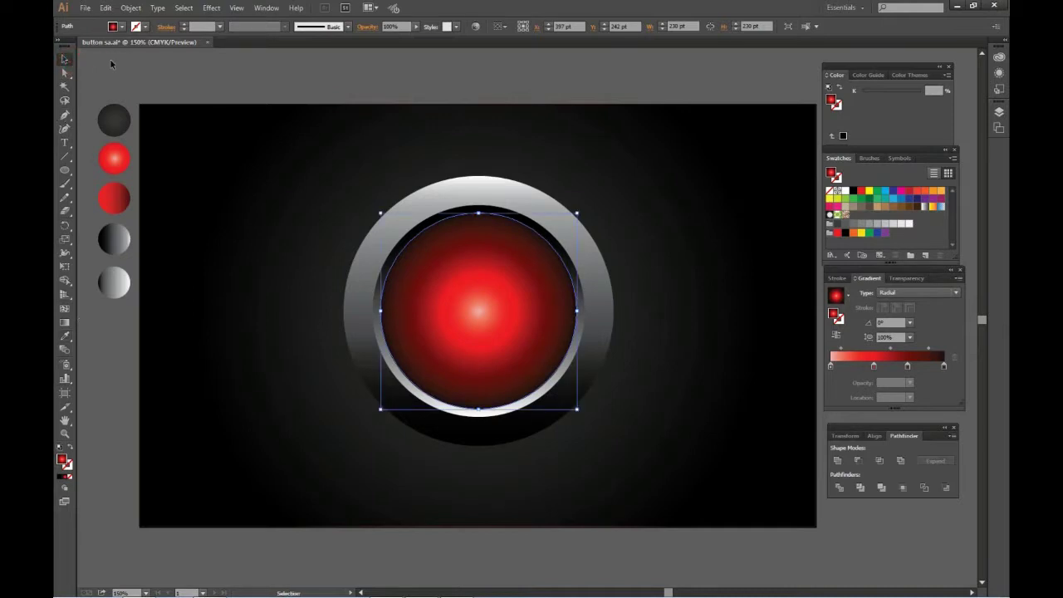
# - Offset the red core -23 pt inward to create a smaller 182 pt circle
pyautogui.click(129, 9)
pyautogui.moveTo(146, 252)
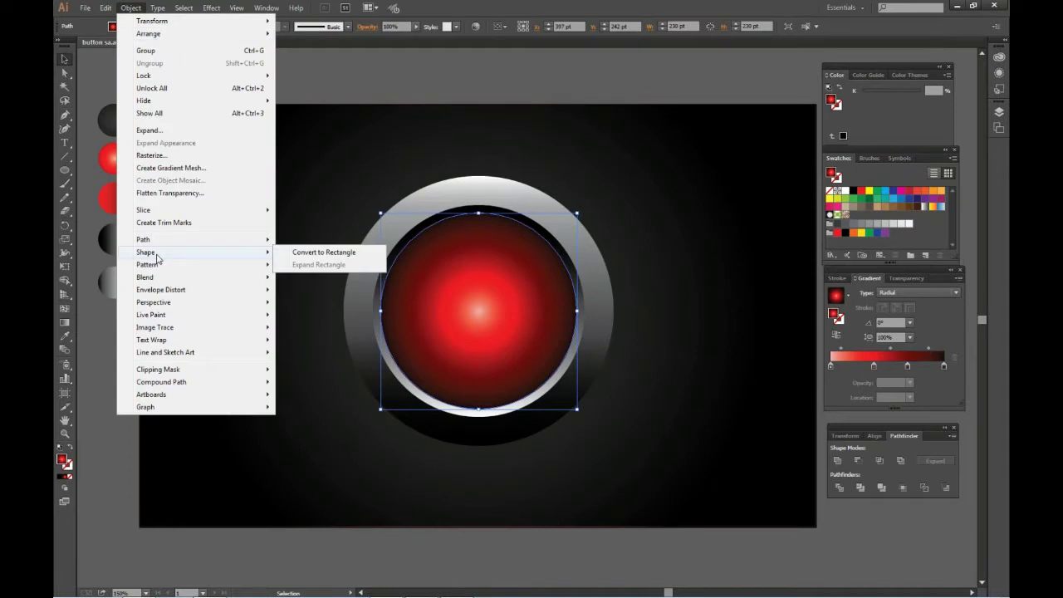
pyautogui.click(311, 281)
pyautogui.click(686, 370)
pyautogui.write('-23')
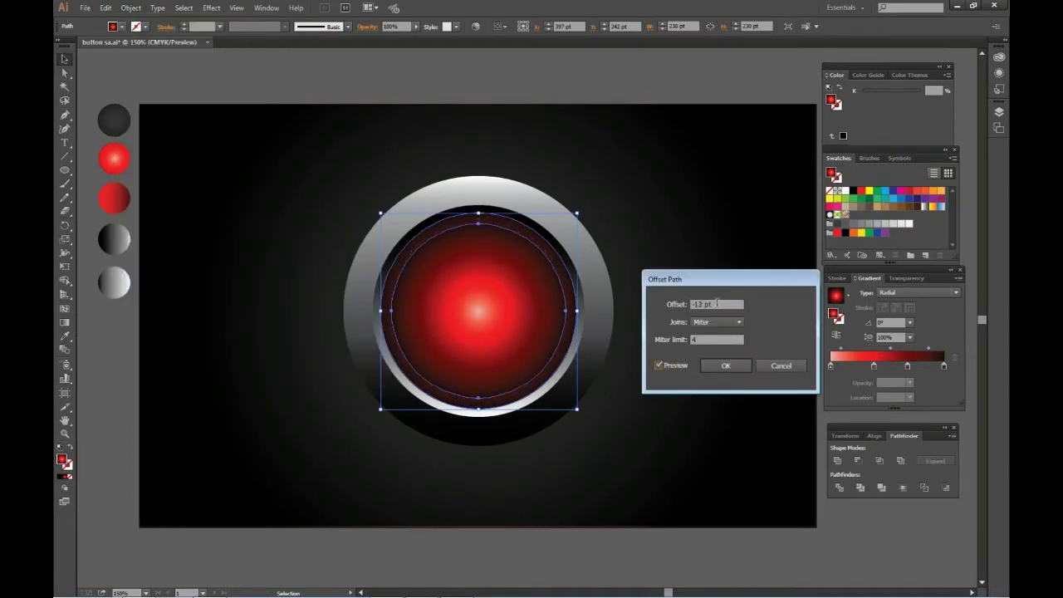
pyautogui.click(725, 367)
# - Fill the small circle with the linear red sample gradient, reversed, at a 90° angle
pyautogui.click(123, 199)
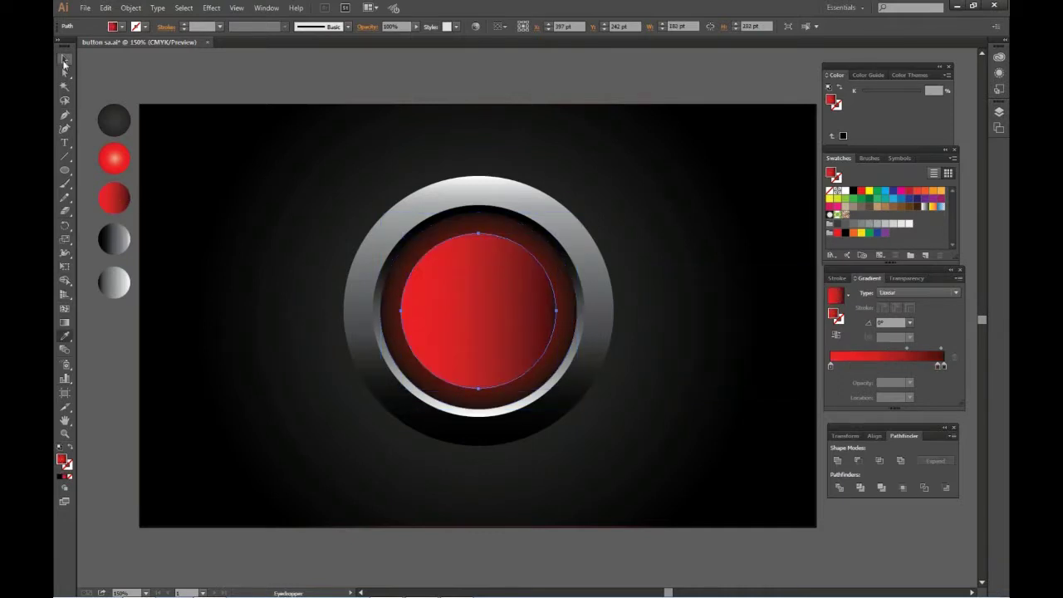
pyautogui.click(836, 335)
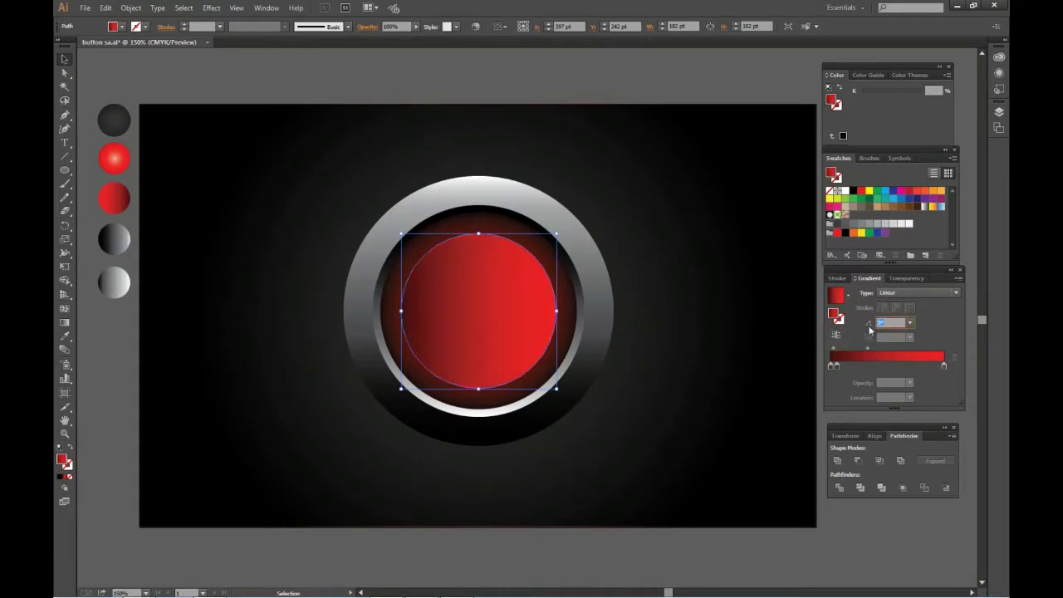
pyautogui.write('90')
pyautogui.press('Return')
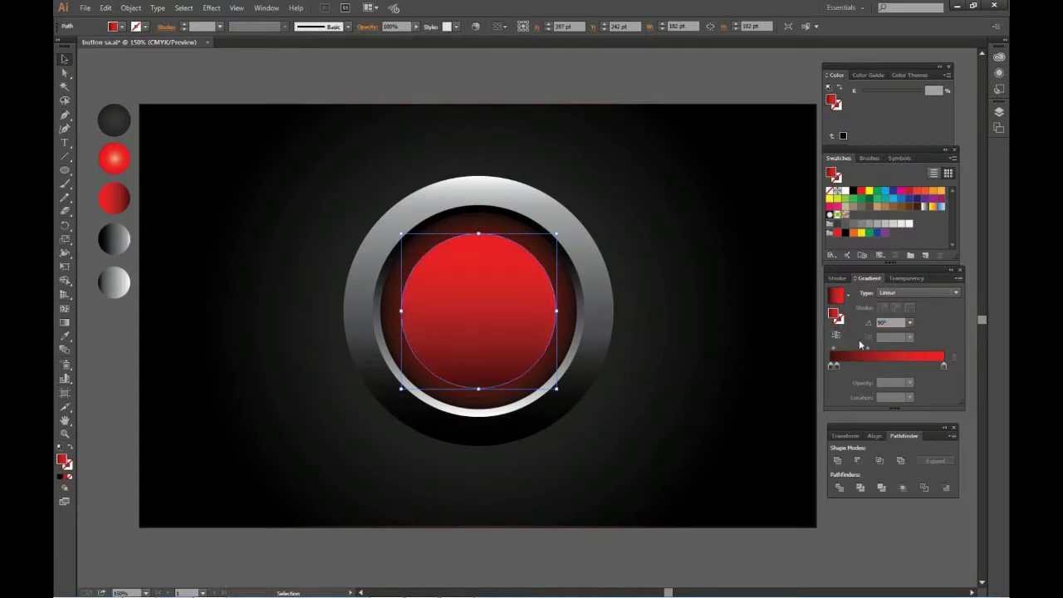
# - Reverse the small disc's gradient so the top is dark, squash it from the top, and nudge it down
pyautogui.click(837, 337)
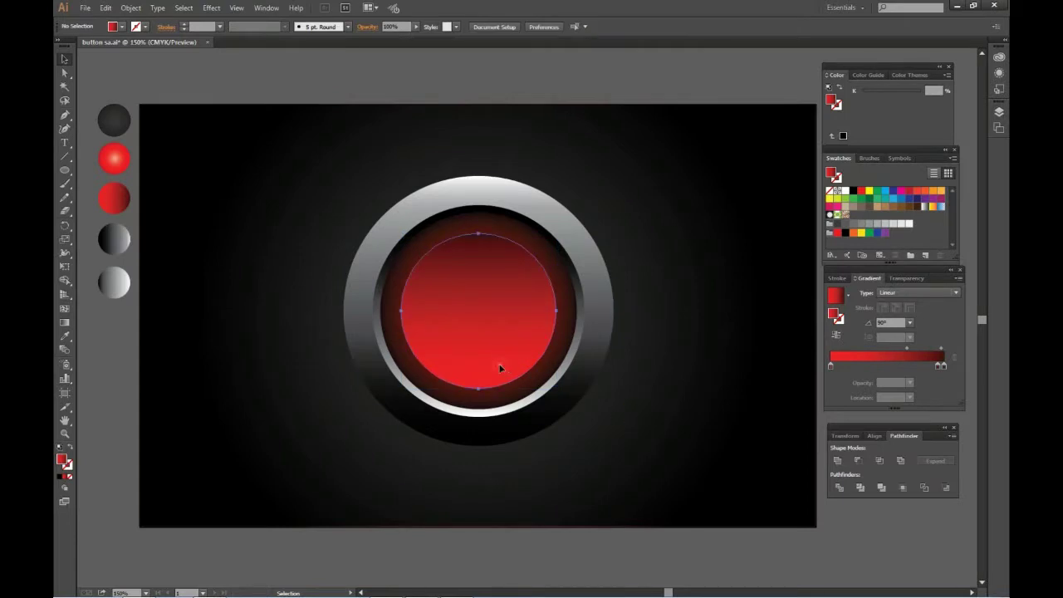
pyautogui.click(65, 265)
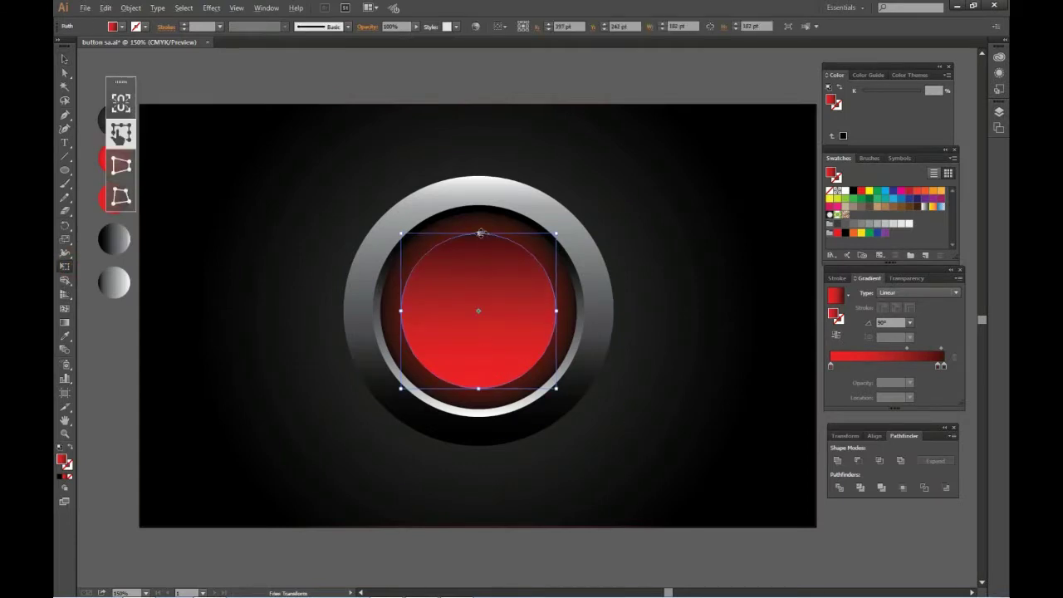
pyautogui.moveTo(480, 232); pyautogui.dragTo(480, 246)
pyautogui.press('v')
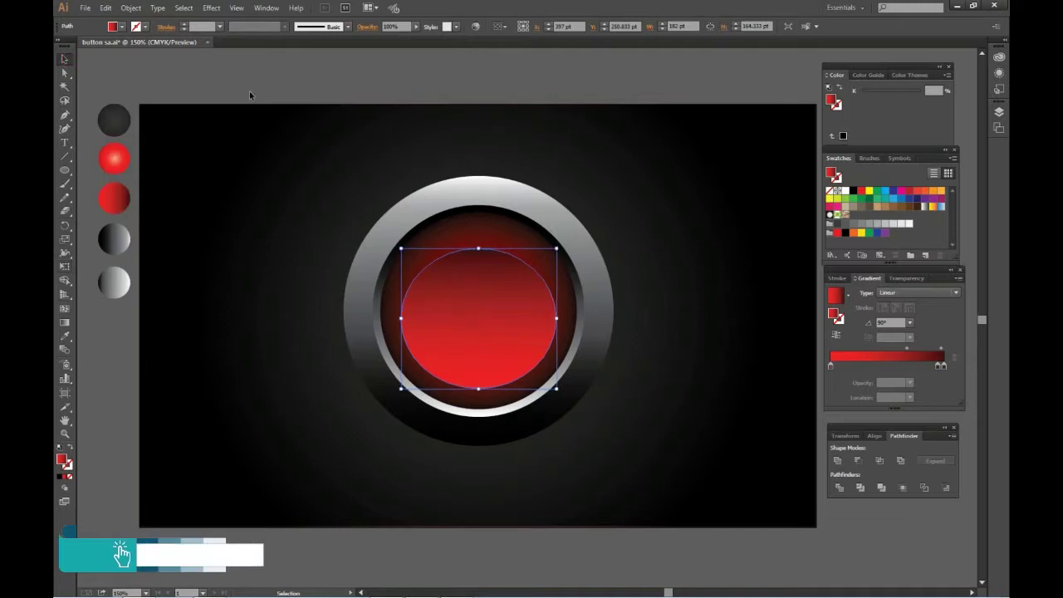
pyautogui.press('Down')
pyautogui.press('Down')
pyautogui.press('Down')
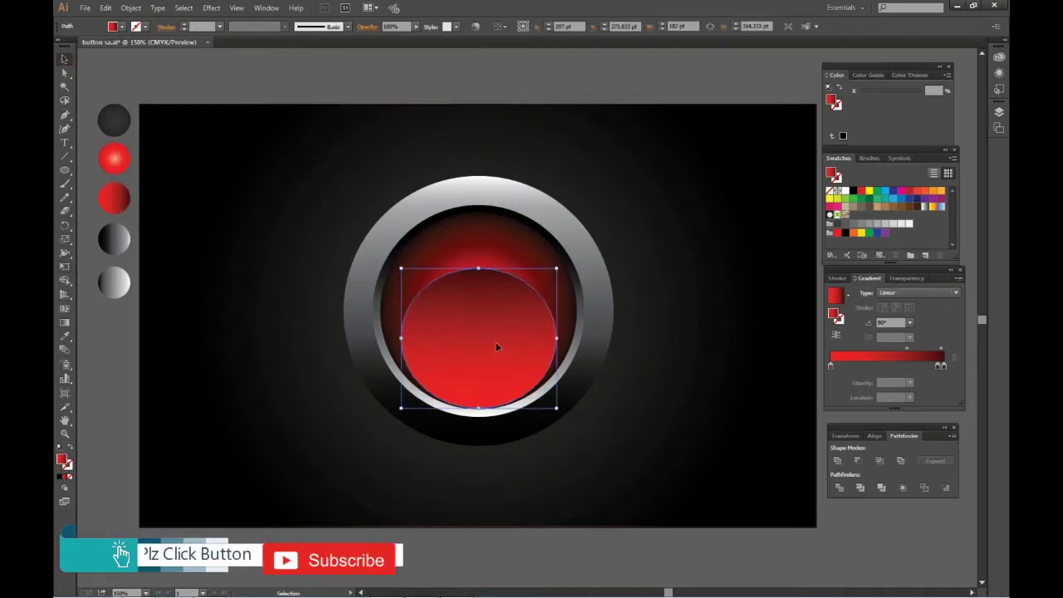
# - Enlarge the red ellipse upward and wider so it rests at the core's bottom edge
pyautogui.hotkey('ctrl', 'shift', 'a')
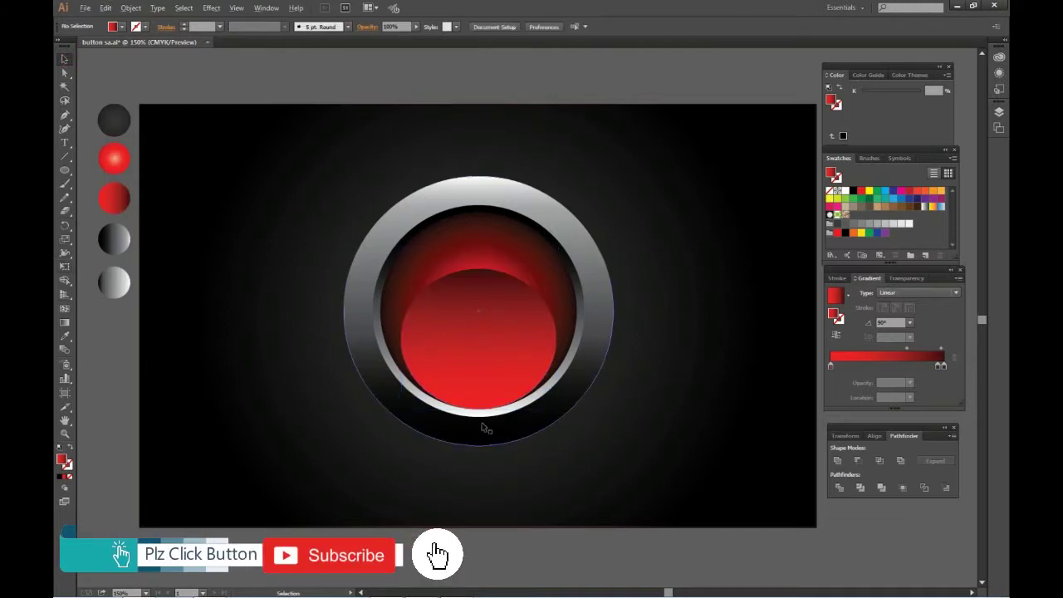
pyautogui.scroll(3, 486, 427)
pyautogui.scroll(-2, 486, 426)
pyautogui.scroll(-2, 487, 427)
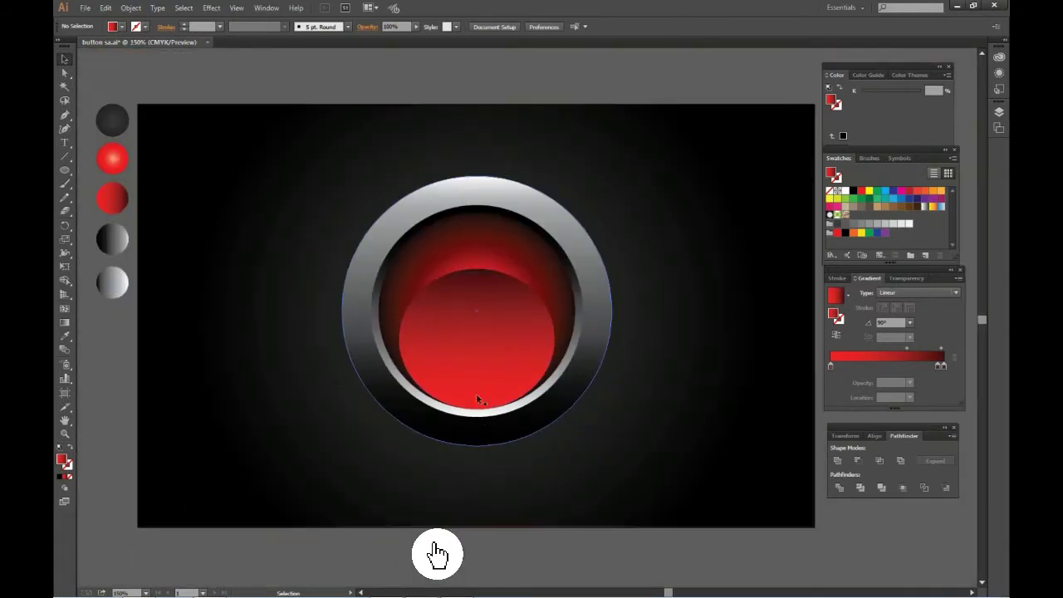
pyautogui.click(479, 313)
pyautogui.moveTo(476, 269); pyautogui.dragTo(477, 260)
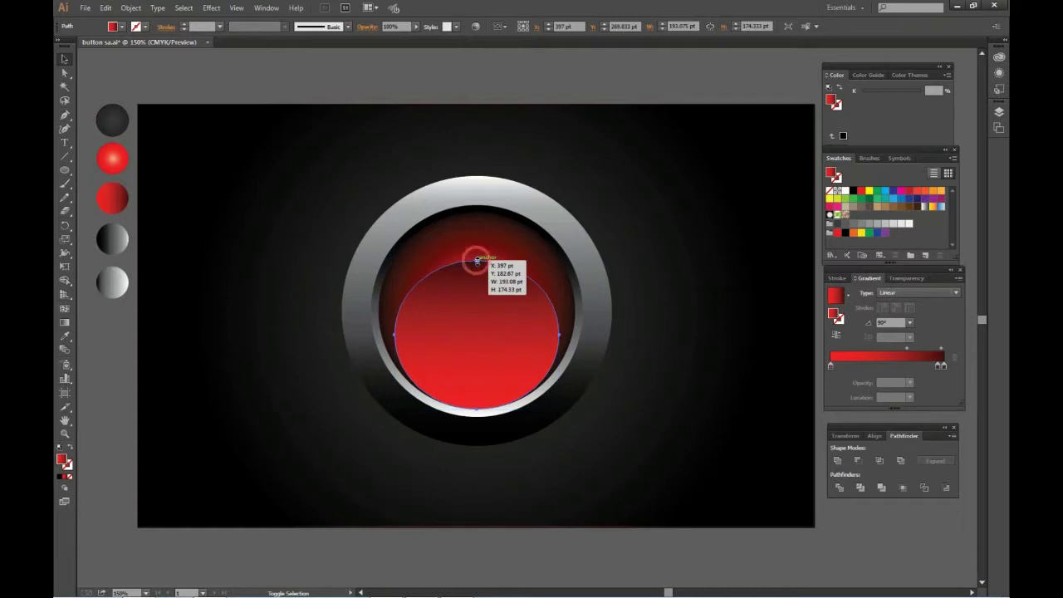
pyautogui.click(435, 545)
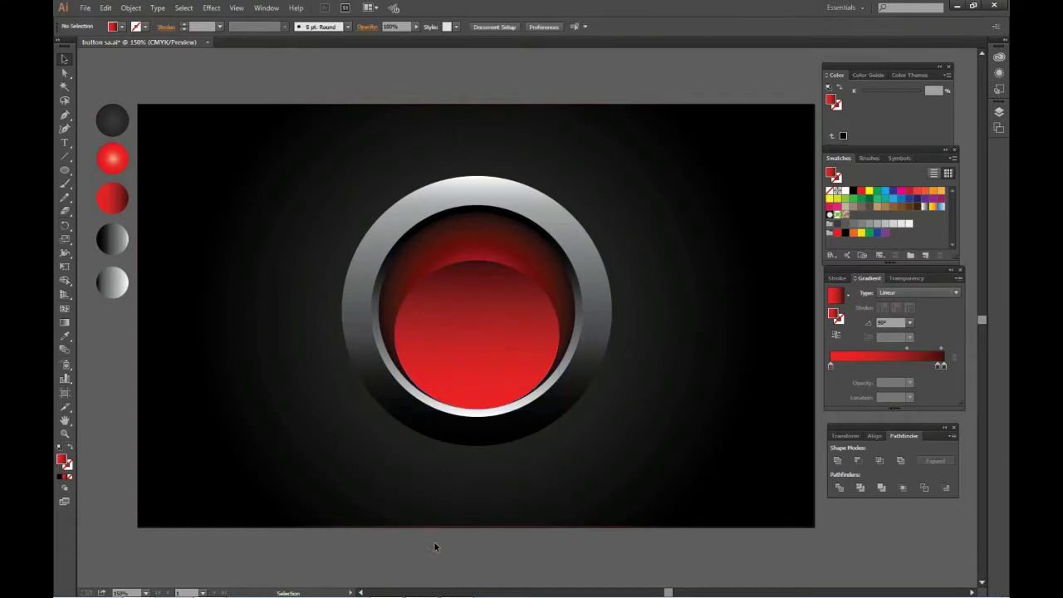
pyautogui.click(482, 253)
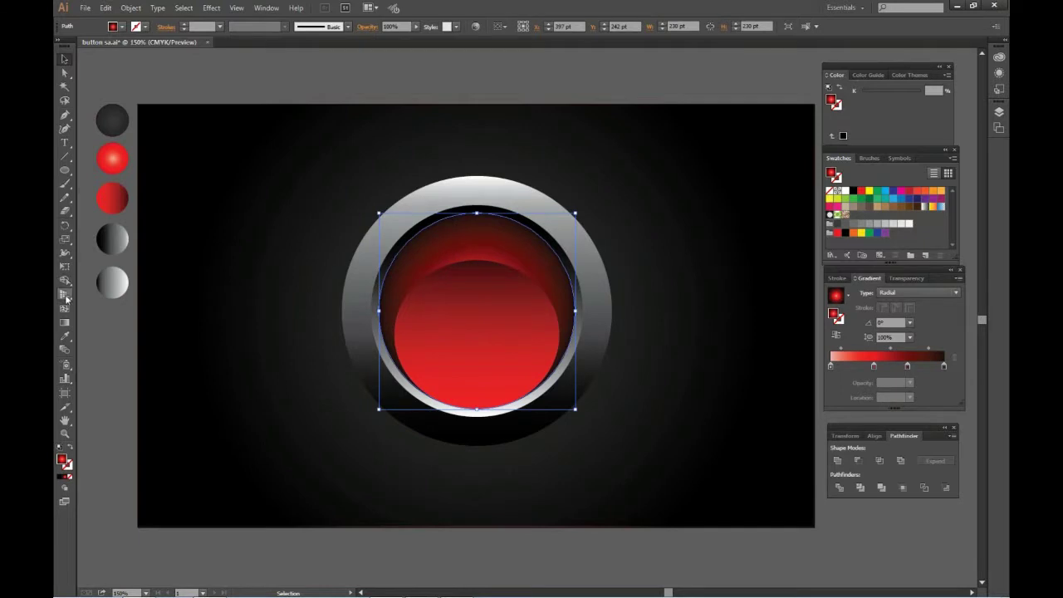
# - Redraw the radial red disc's gradient from its top edge downward and set the midpoint to 28.89%
pyautogui.click(64, 322)
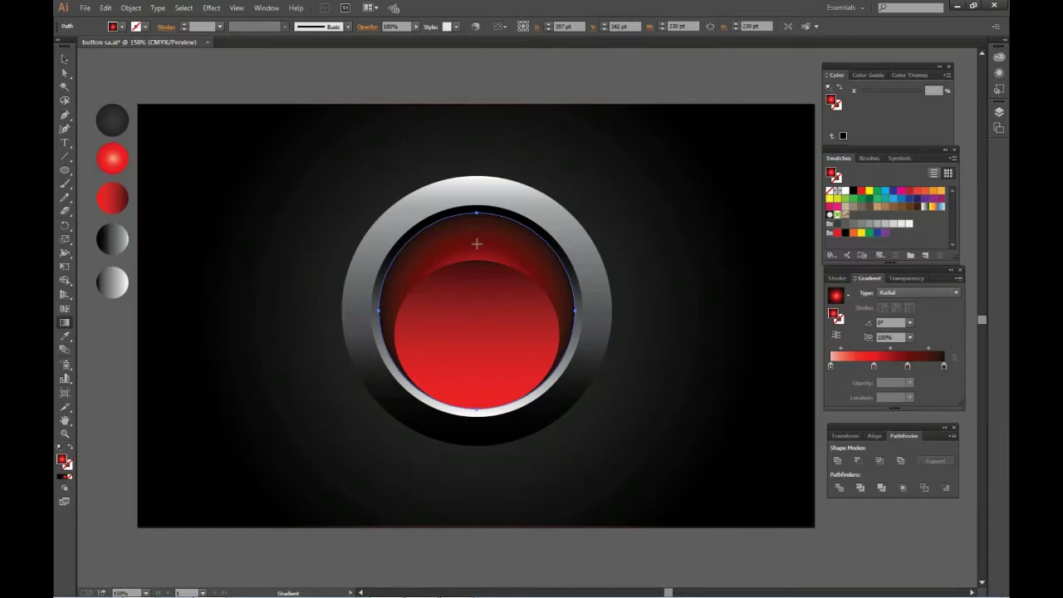
pyautogui.moveTo(477, 243); pyautogui.dragTo(475, 406)
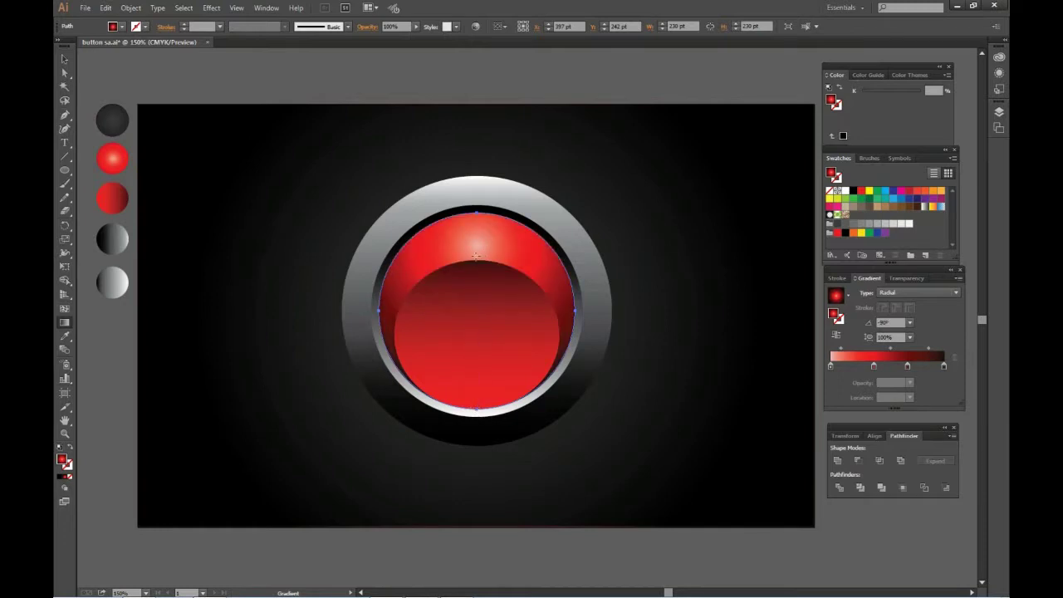
pyautogui.moveTo(474, 260); pyautogui.dragTo(475, 407)
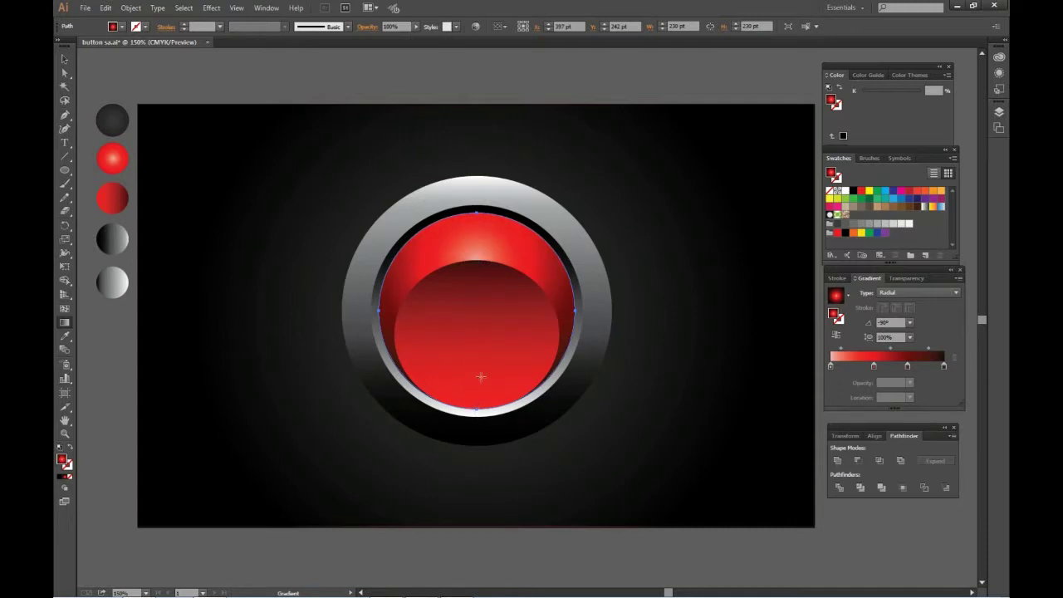
pyautogui.click(841, 349)
pyautogui.moveTo(843, 353); pyautogui.dragTo(845, 353)
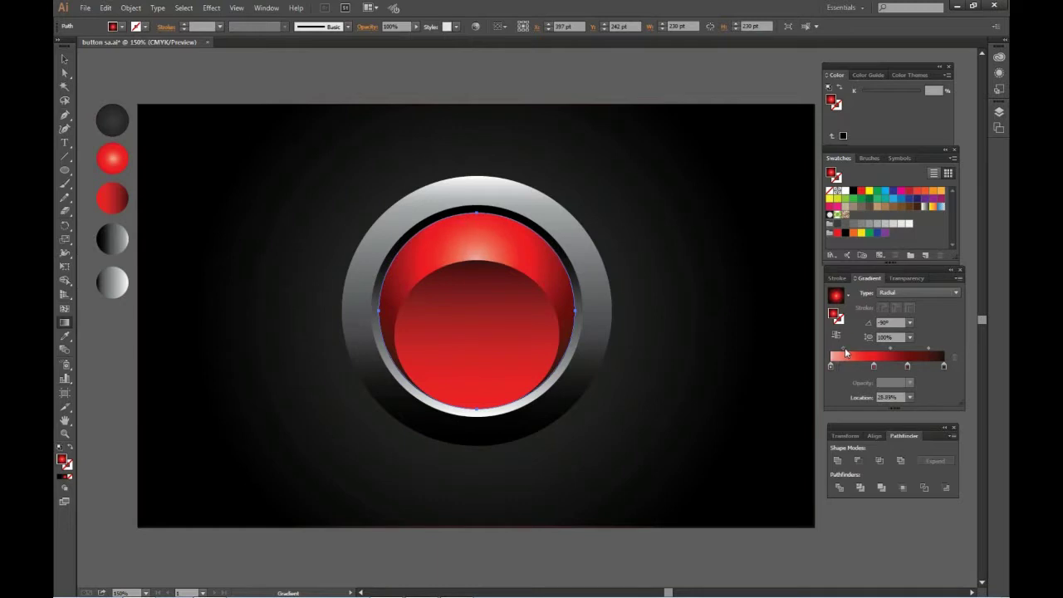
pyautogui.click(161, 79)
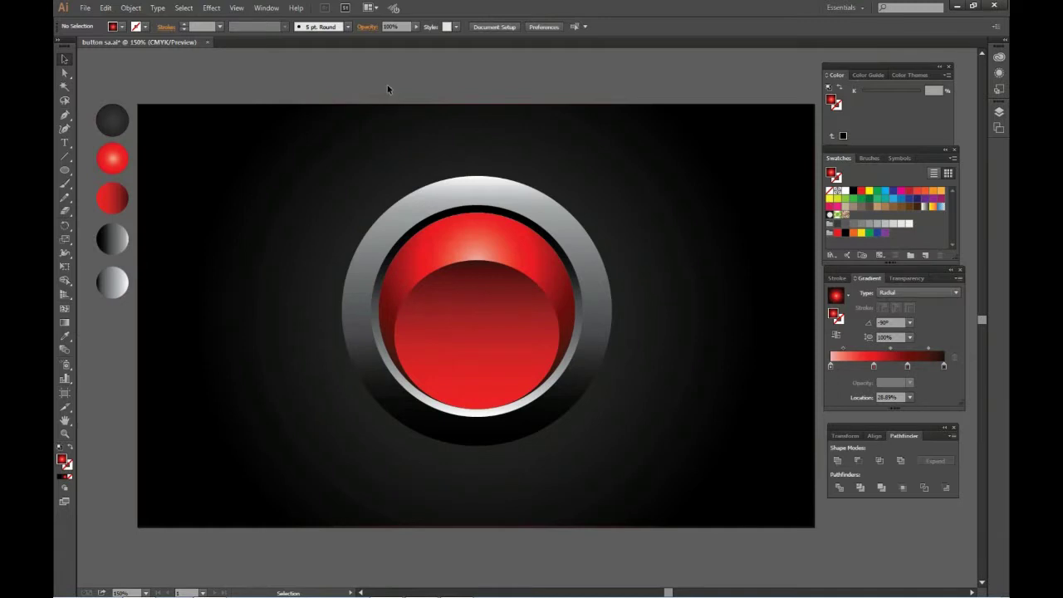
pyautogui.moveTo(679, 235); pyautogui.dragTo(666, 201)
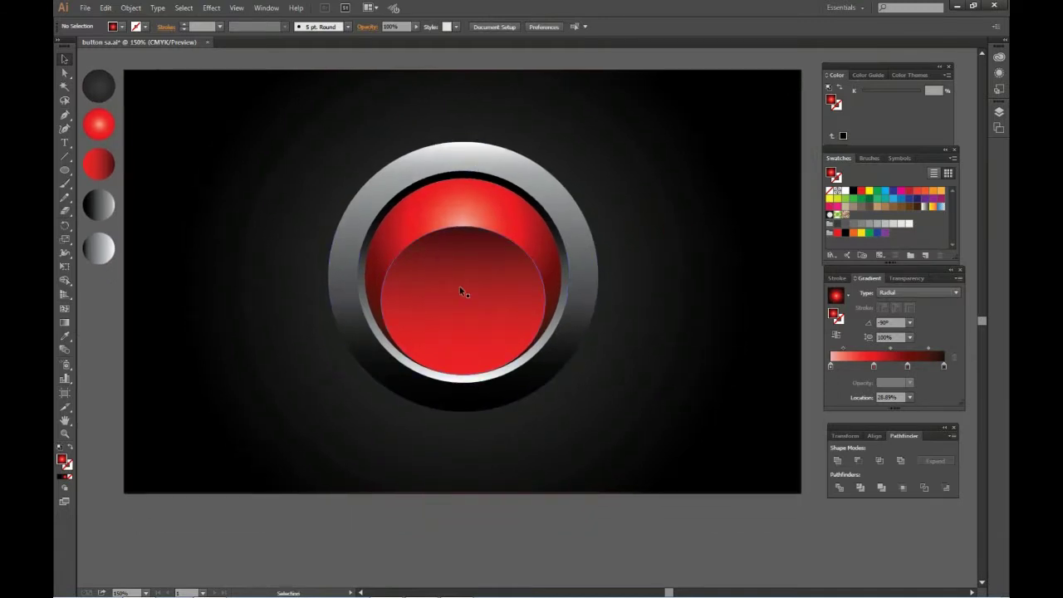
# - Apply a 5.4 px Gaussian Blur to the inner grey circle
pyautogui.click(458, 381)
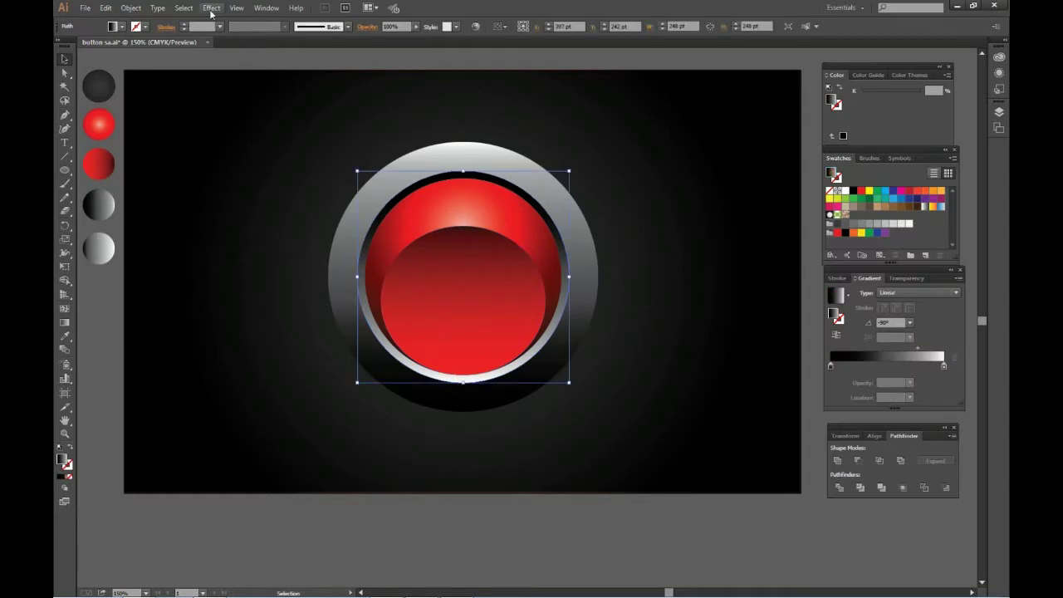
pyautogui.click(211, 8)
pyautogui.click(347, 199)
pyautogui.click(721, 135)
pyautogui.moveTo(740, 111); pyautogui.dragTo(746, 114)
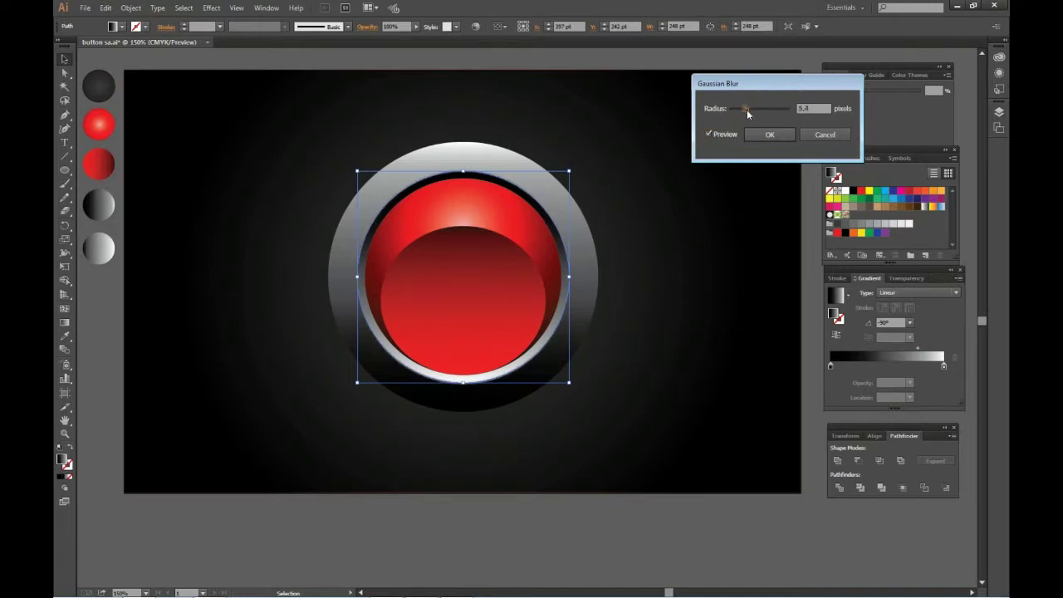
pyautogui.click(764, 134)
pyautogui.click(664, 154)
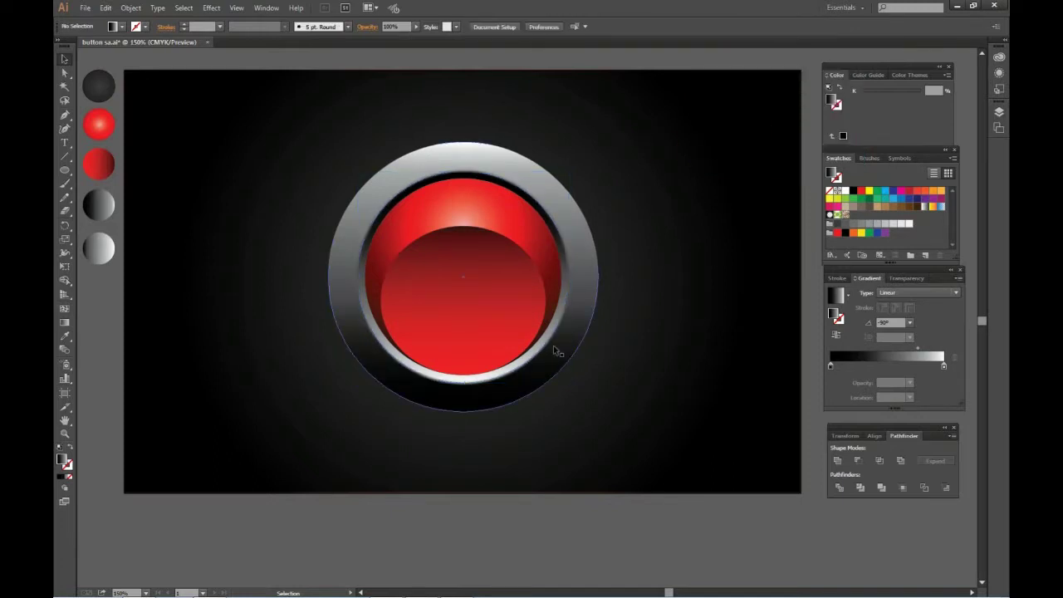
# - Apply a 5.6 px Gaussian Blur to the small red ellipse and recentre the view
pyautogui.click(450, 266)
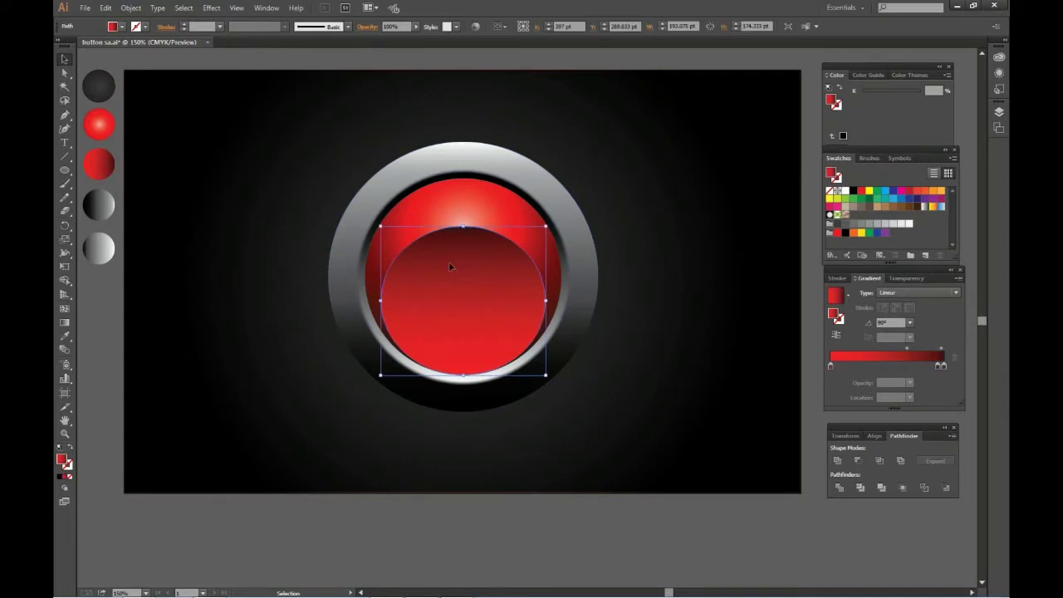
pyautogui.click(212, 8)
pyautogui.click(358, 198)
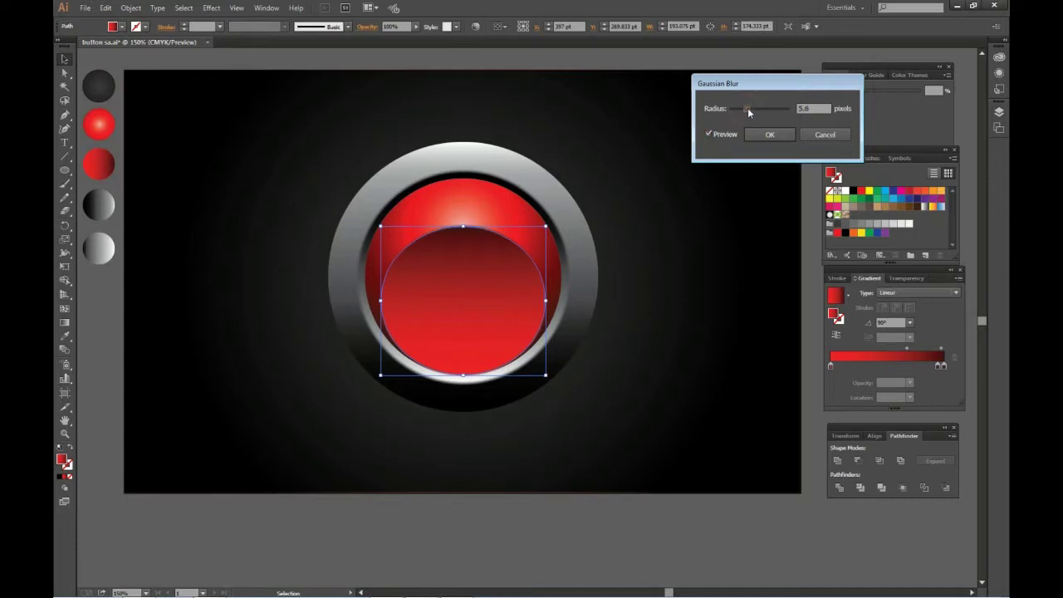
pyautogui.click(758, 134)
pyautogui.click(687, 198)
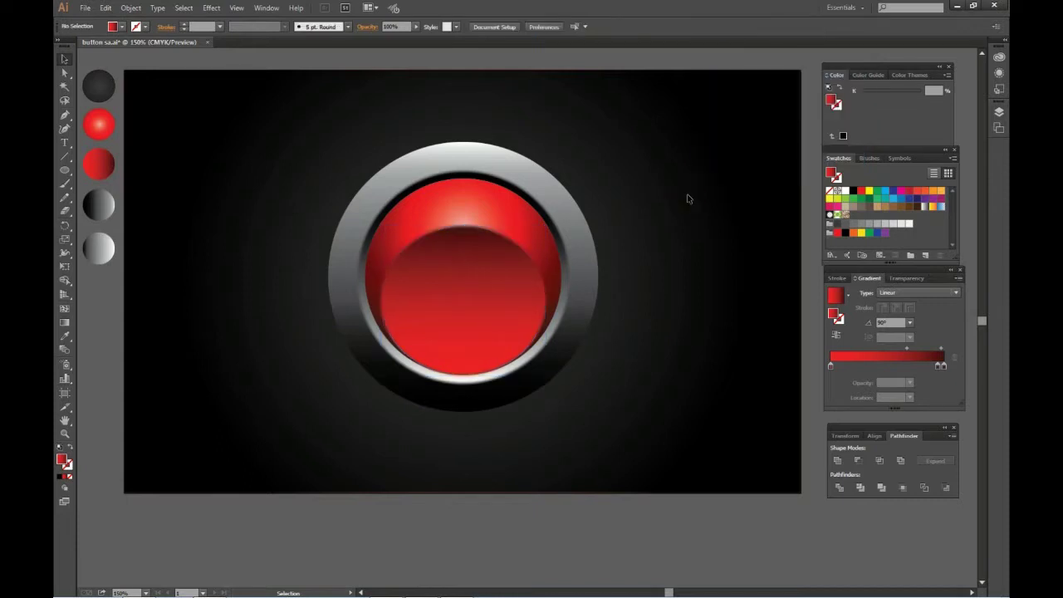
pyautogui.moveTo(706, 210); pyautogui.dragTo(607, 193)
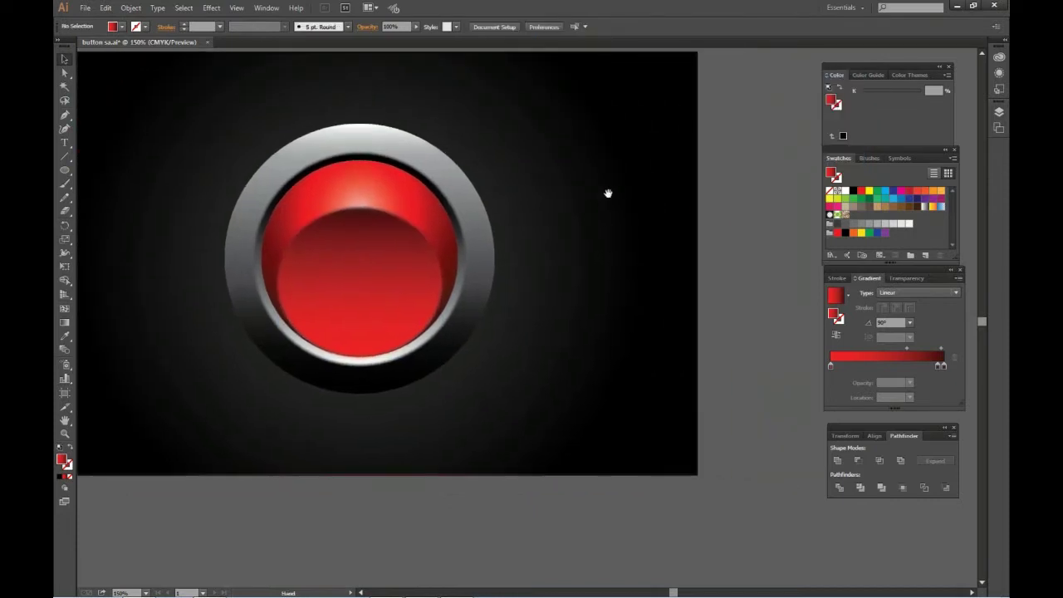
# - Place a shrunken white copy of the red circle to the right of the button
pyautogui.click(366, 299)
pyautogui.click(358, 192)
pyautogui.moveTo(358, 192); pyautogui.dragTo(642, 193)
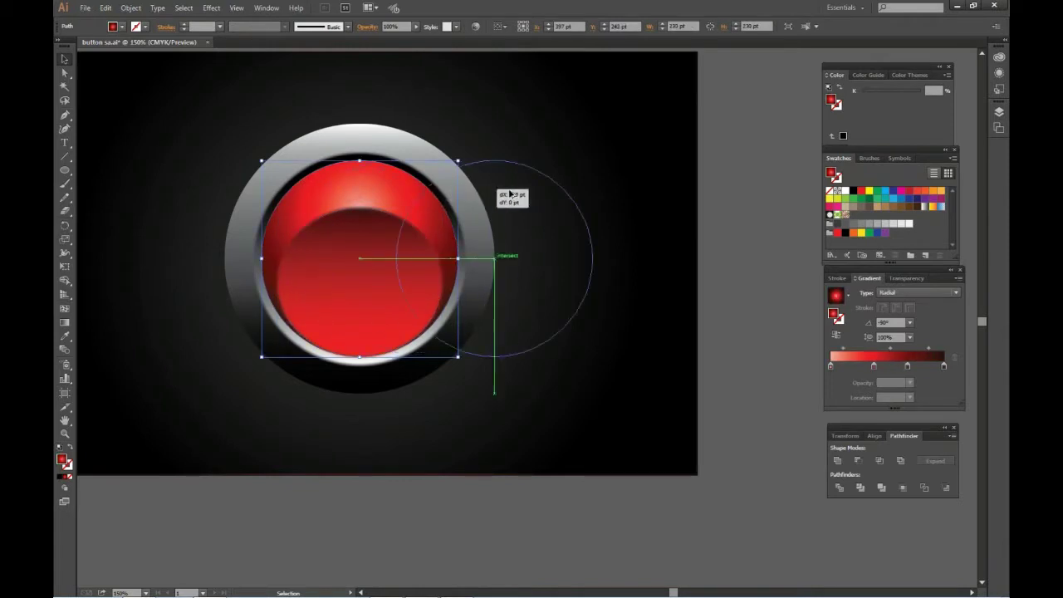
pyautogui.moveTo(546, 160); pyautogui.dragTo(575, 190)
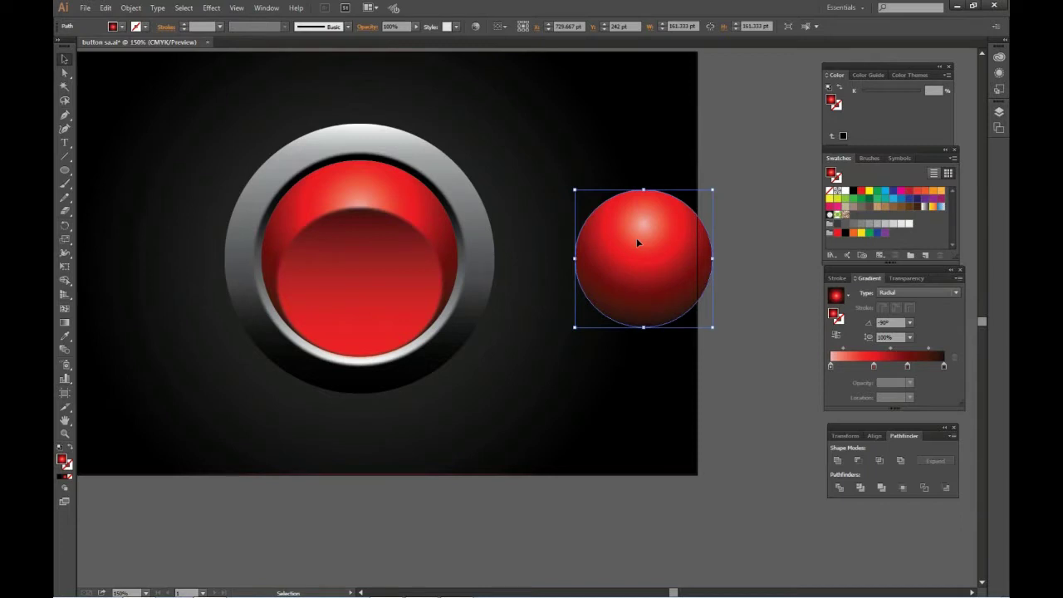
pyautogui.click(909, 223)
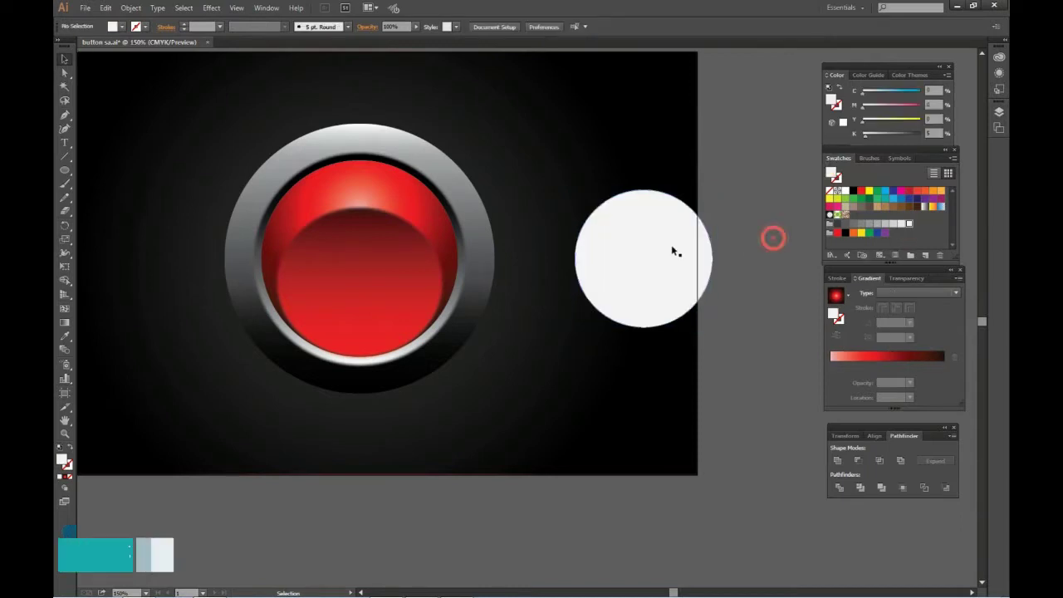
# - Offset a green copy below the white circle and subtract it with Minus Front, leaving a crescent
pyautogui.moveTo(656, 244)
pyautogui.mouseDown()
pyautogui.moveTo(719, 259)
pyautogui.moveTo(680, 248)
pyautogui.mouseUp()
pyautogui.click(867, 232)
pyautogui.click(764, 237)
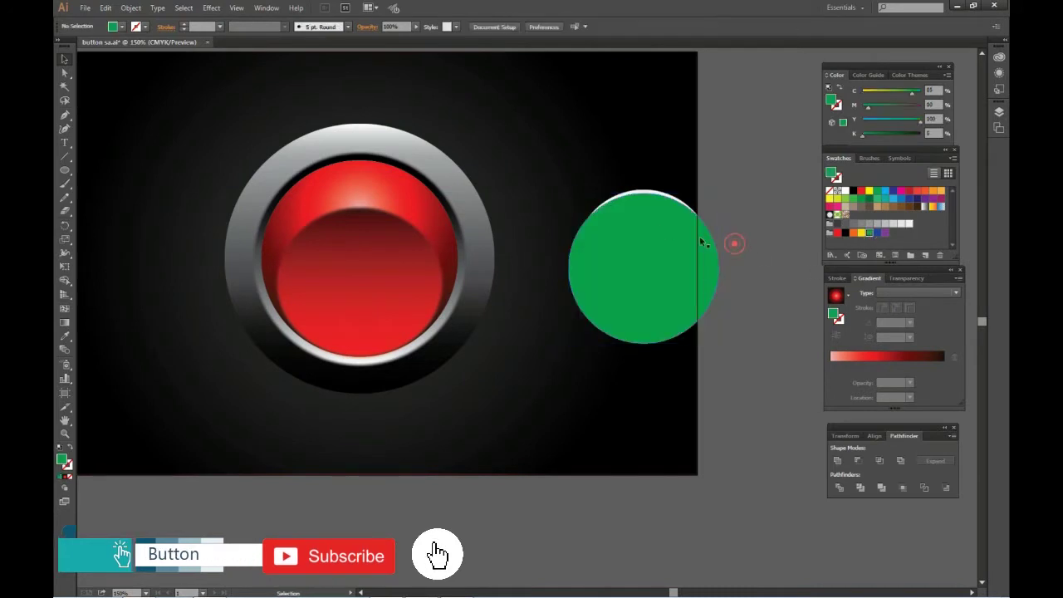
pyautogui.click(642, 220)
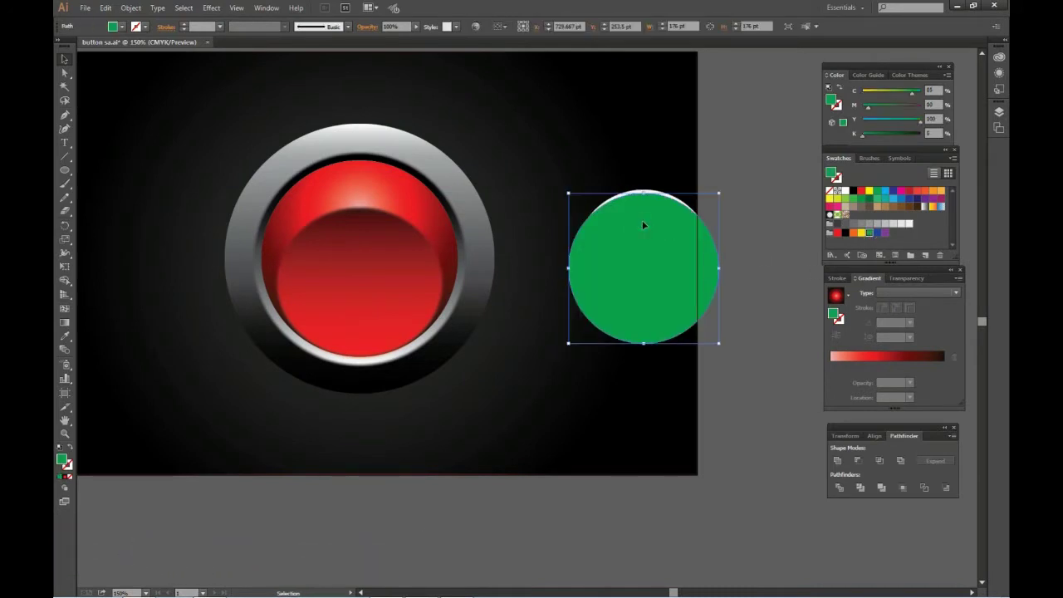
pyautogui.moveTo(629, 168); pyautogui.dragTo(640, 209)
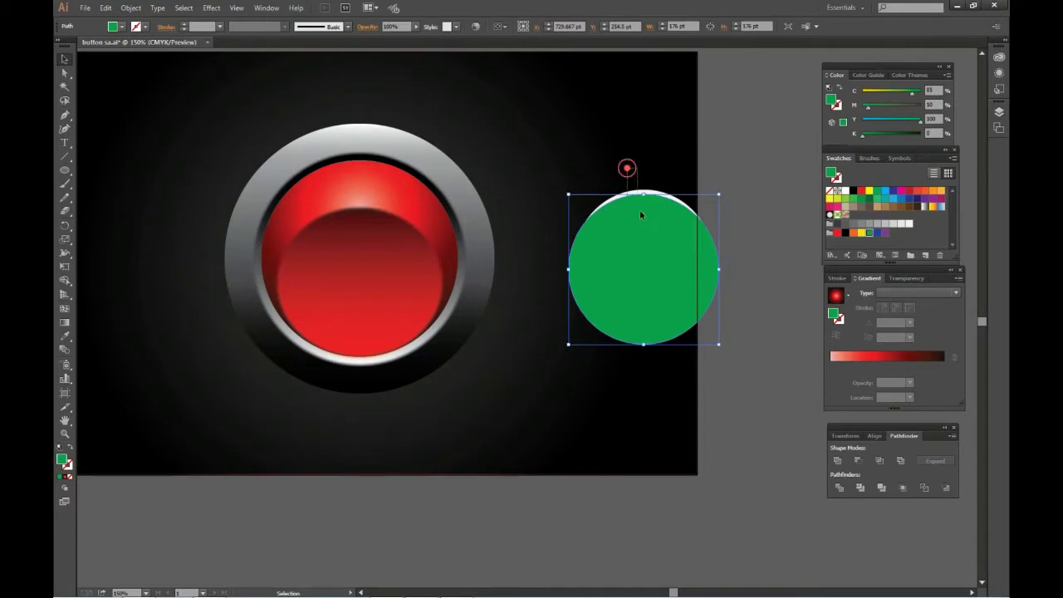
pyautogui.click(858, 459)
pyautogui.click(749, 374)
pyautogui.click(636, 196)
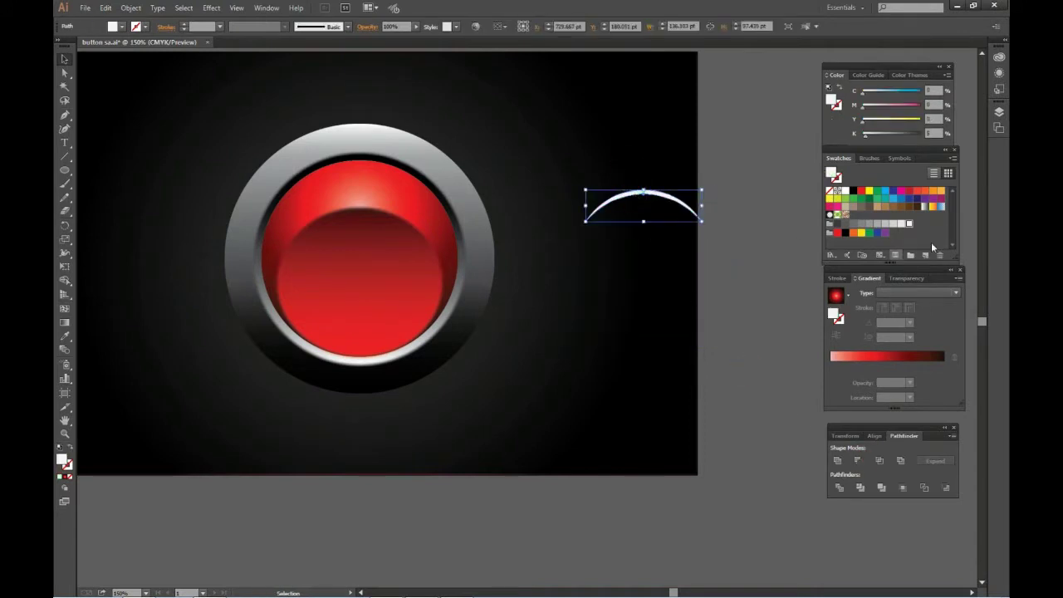
# - Fill the crescent with a pale blue-to-white linear gradient and adjust its stops
pyautogui.click(941, 206)
pyautogui.click(853, 366)
pyautogui.moveTo(854, 366); pyautogui.dragTo(881, 380)
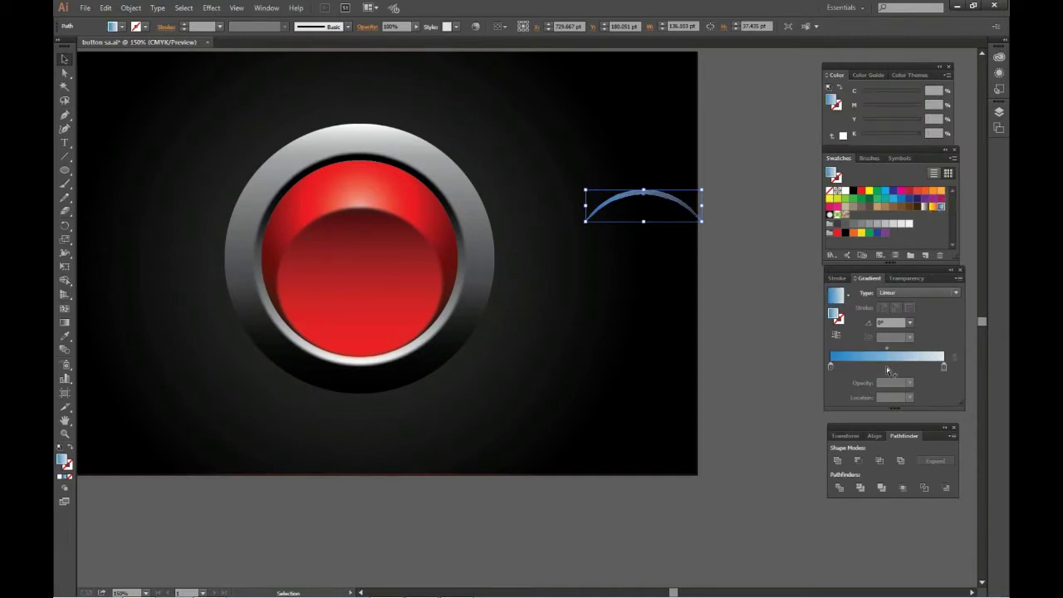
pyautogui.click(887, 368)
pyautogui.moveTo(871, 371)
pyautogui.mouseDown()
pyautogui.moveTo(830, 368)
pyautogui.moveTo(887, 366)
pyautogui.mouseUp()
pyautogui.click(671, 263)
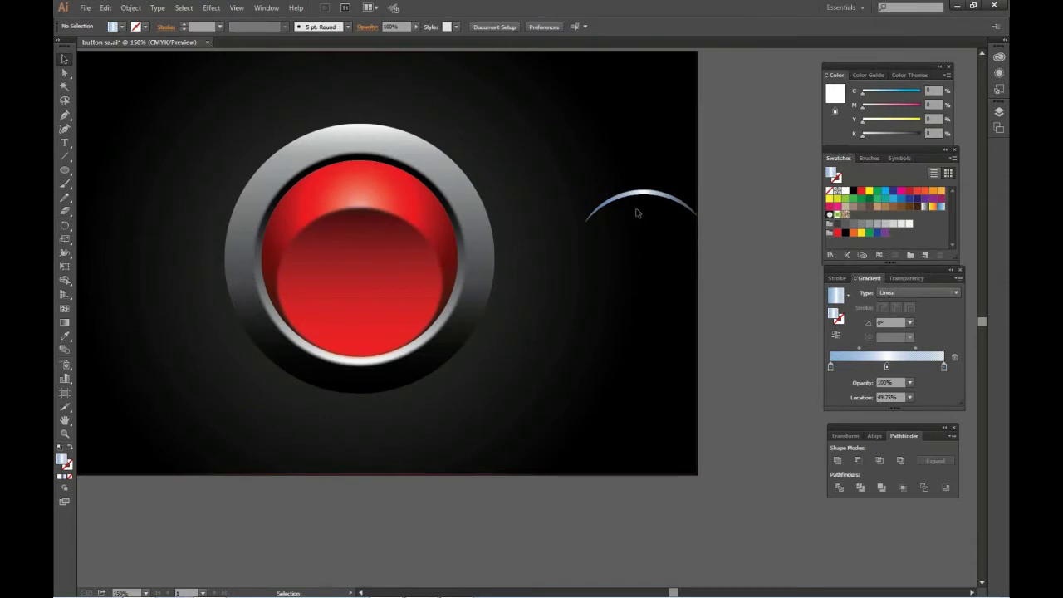
# - Soften the pale crescent with a Gaussian Blur of radius 2
pyautogui.click(640, 197)
pyautogui.scroll(2, 640, 198)
pyautogui.scroll(1, 640, 198)
pyautogui.click(631, 308)
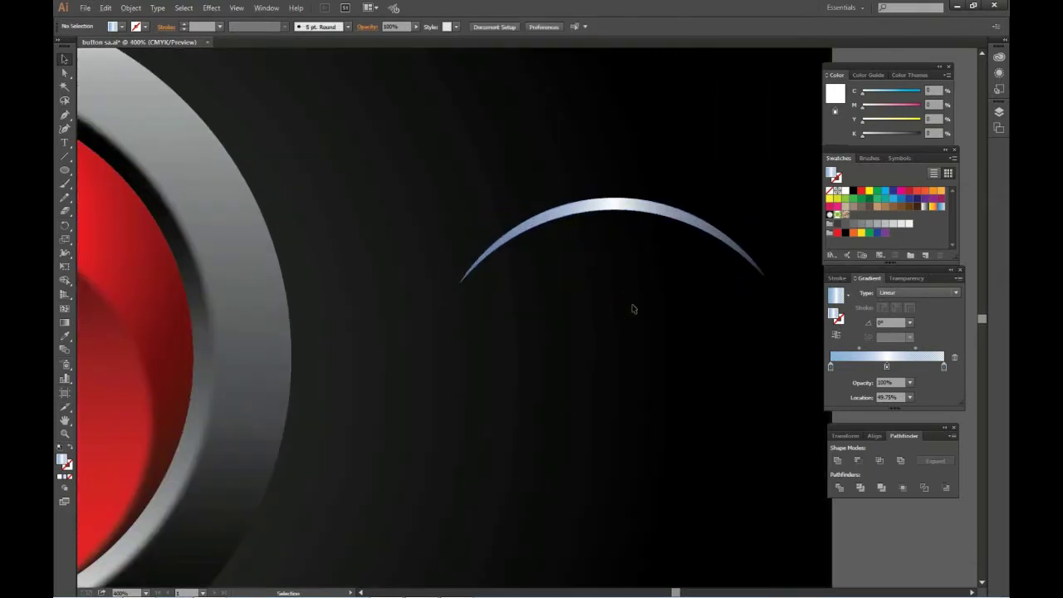
pyautogui.click(616, 209)
pyautogui.click(211, 8)
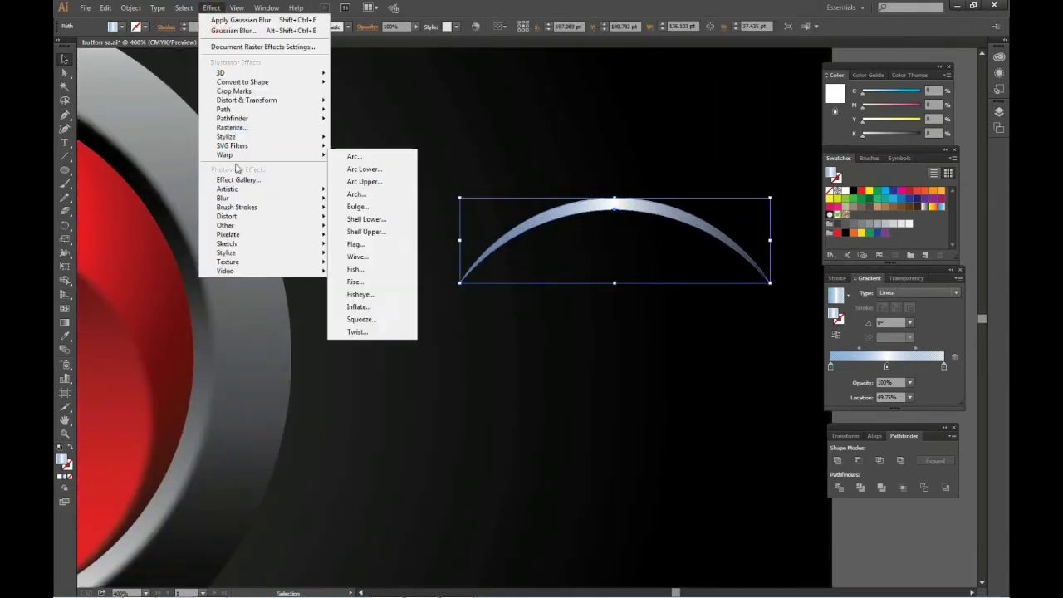
pyautogui.click(357, 200)
pyautogui.click(724, 135)
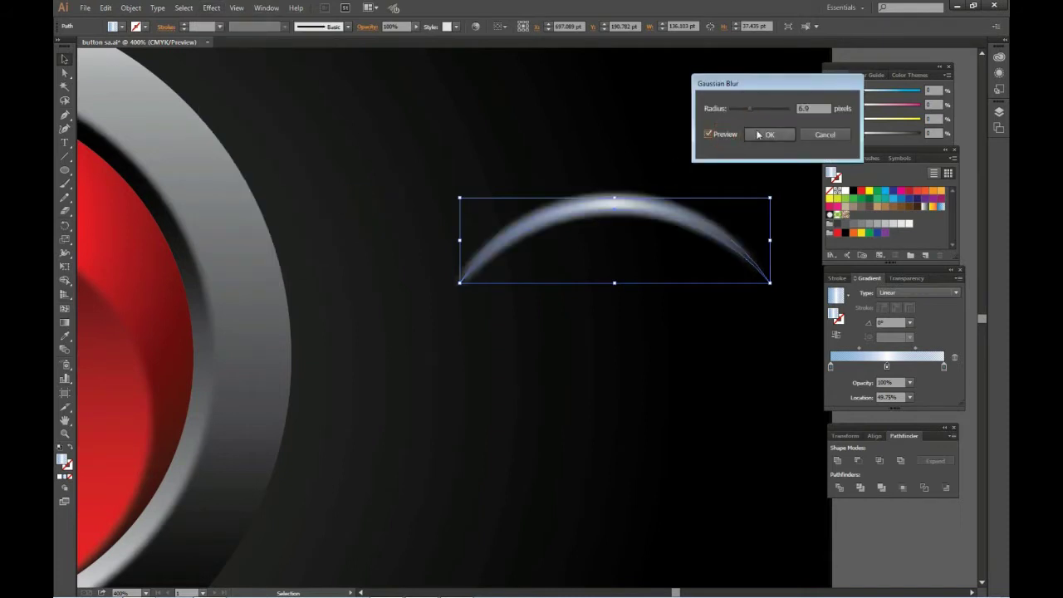
pyautogui.write('2')
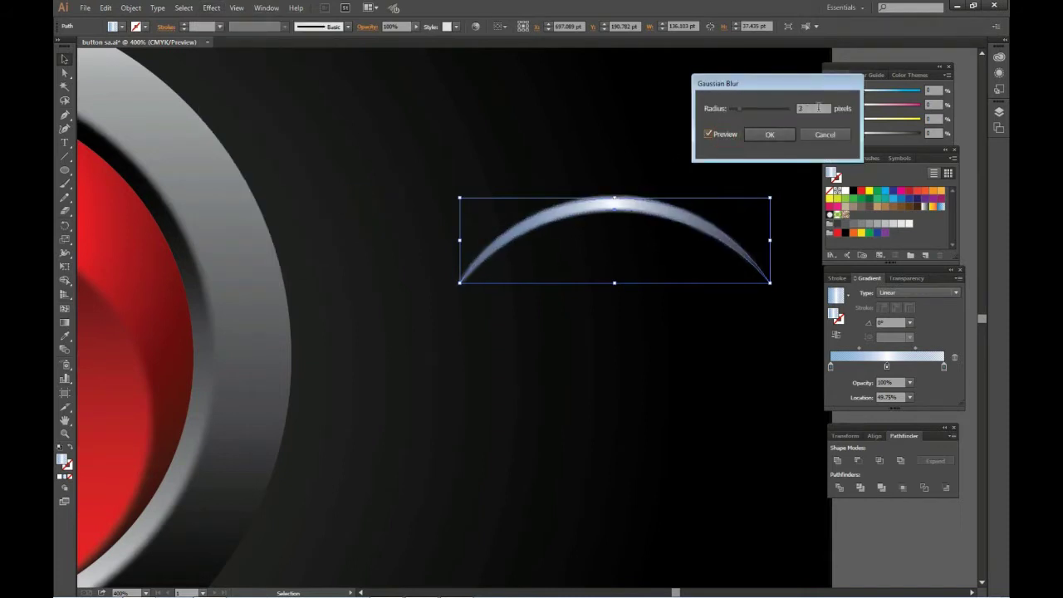
pyautogui.click(786, 140)
# - Flatten the crescent, move it onto the red button, and thin it into a highlight arc
pyautogui.moveTo(614, 283); pyautogui.dragTo(614, 271)
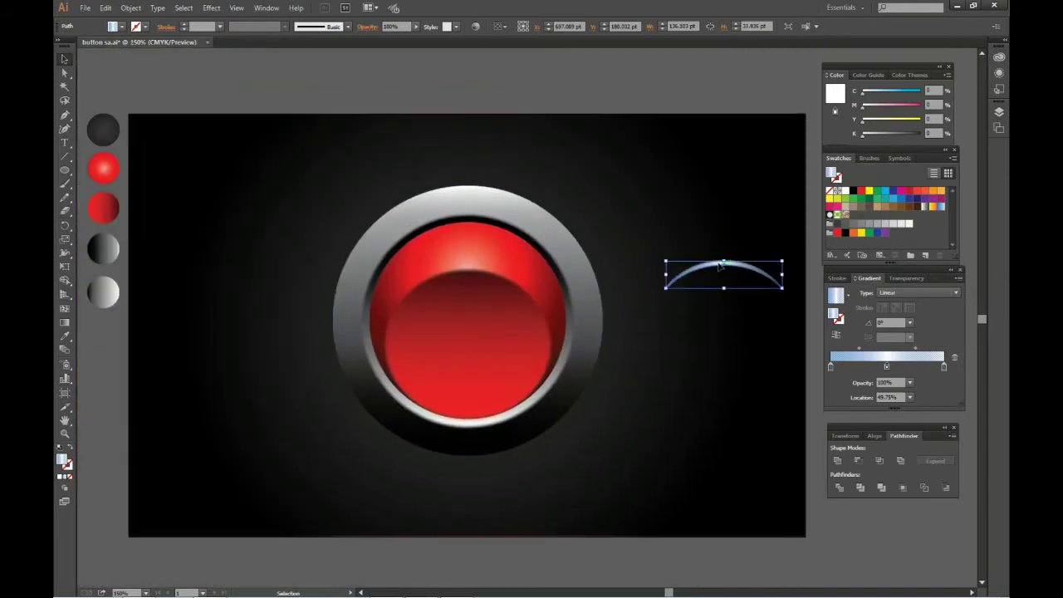
pyautogui.moveTo(719, 269); pyautogui.dragTo(464, 272)
pyautogui.hotkey('ctrl', '+')
pyautogui.hotkey('ctrl', '+')
pyautogui.hotkey('ctrl', '+')
pyautogui.click(714, 158)
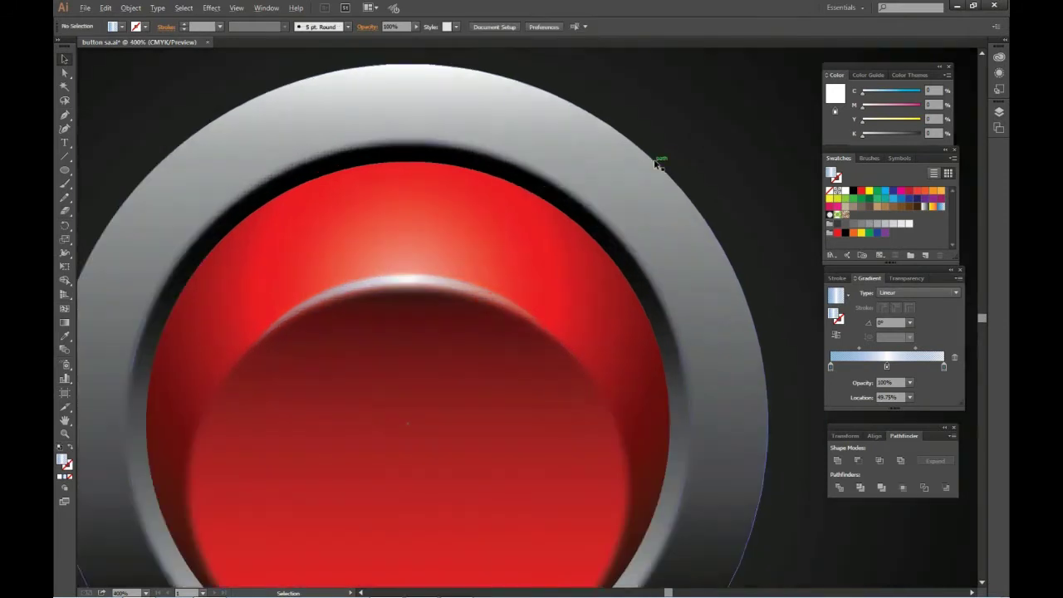
pyautogui.click(408, 279)
pyautogui.moveTo(409, 281); pyautogui.dragTo(410, 279)
pyautogui.moveTo(254, 314); pyautogui.dragTo(256, 314)
pyautogui.click(690, 176)
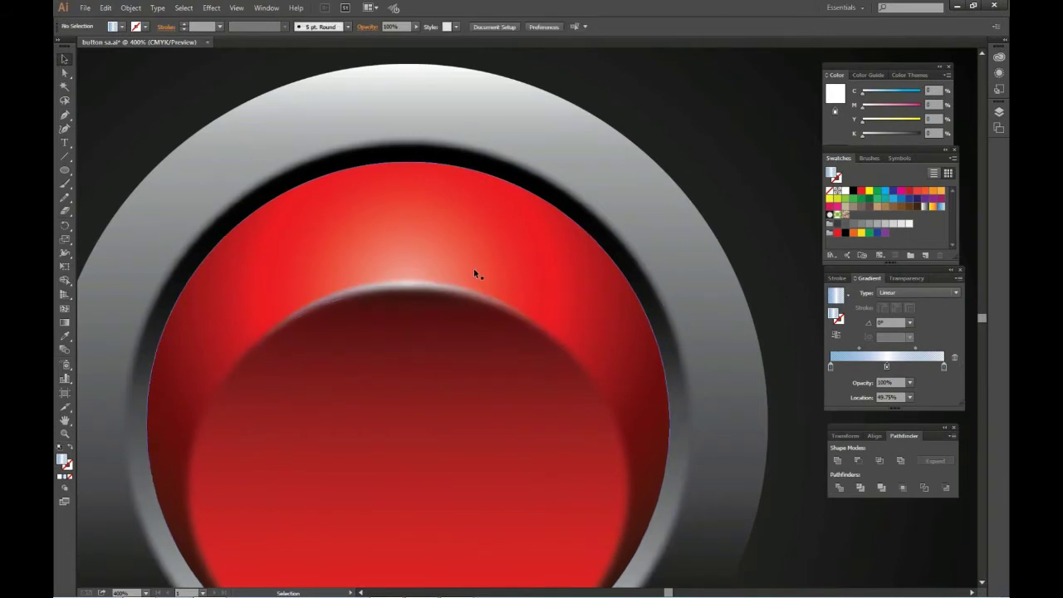
# - Check the Layers panel and lower the highlight arc's top slightly along the inner red disc
pyautogui.click(423, 289)
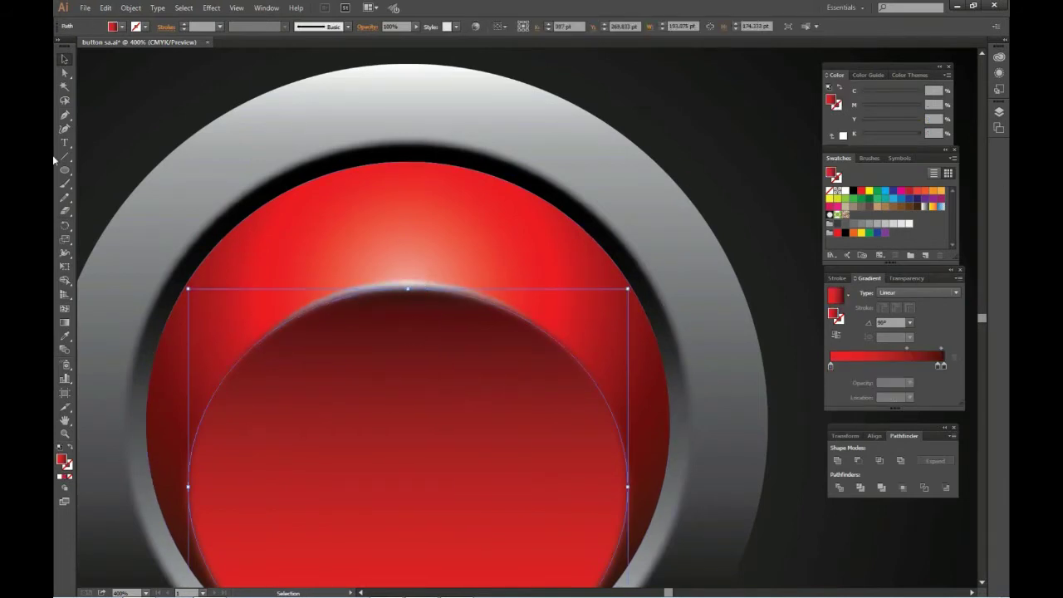
pyautogui.click(998, 112)
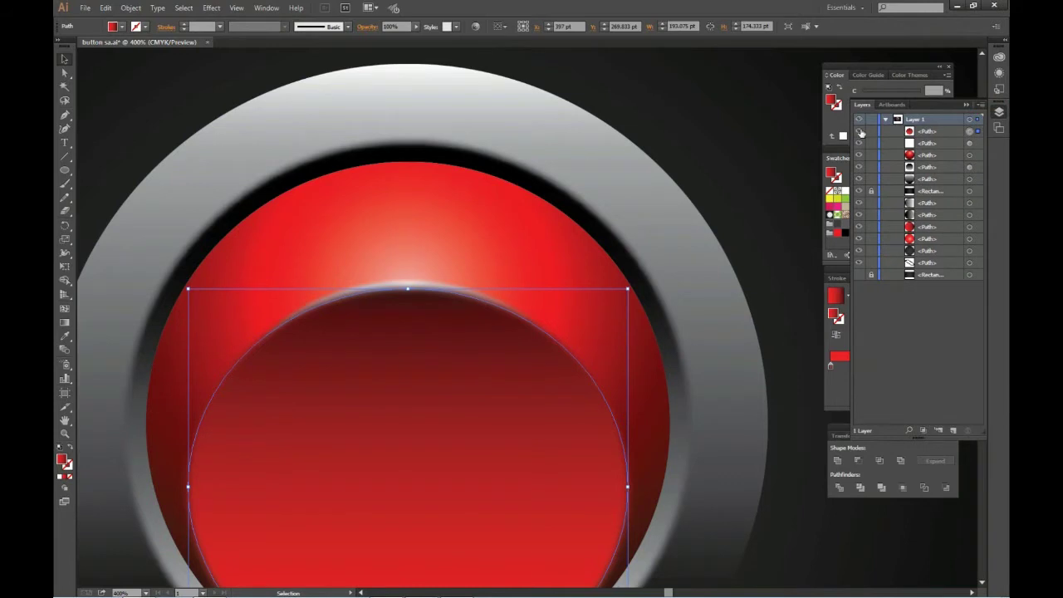
pyautogui.click(859, 131)
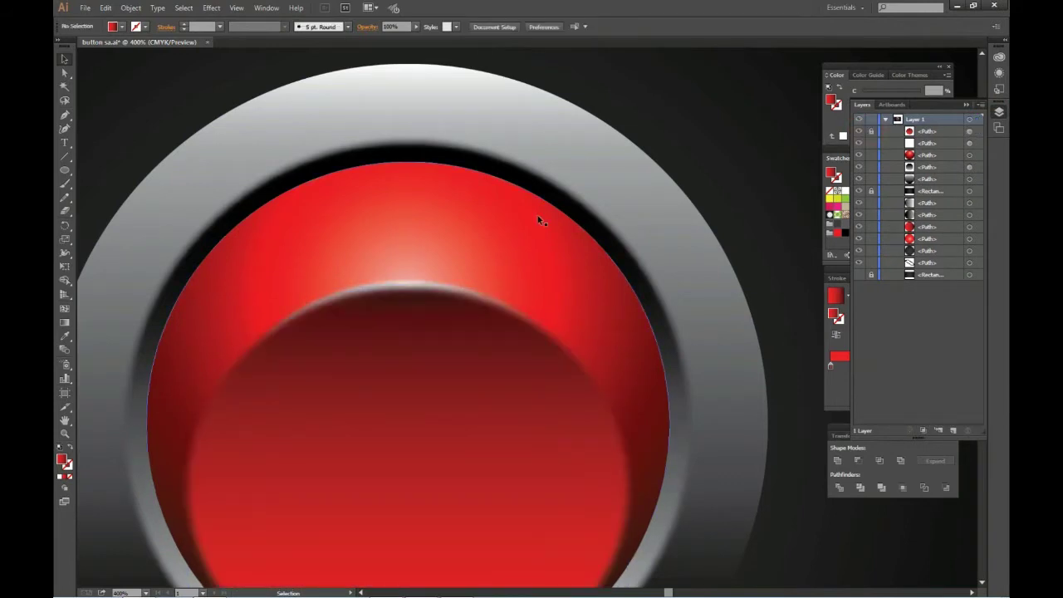
pyautogui.click(373, 295)
pyautogui.moveTo(411, 283); pyautogui.dragTo(407, 285)
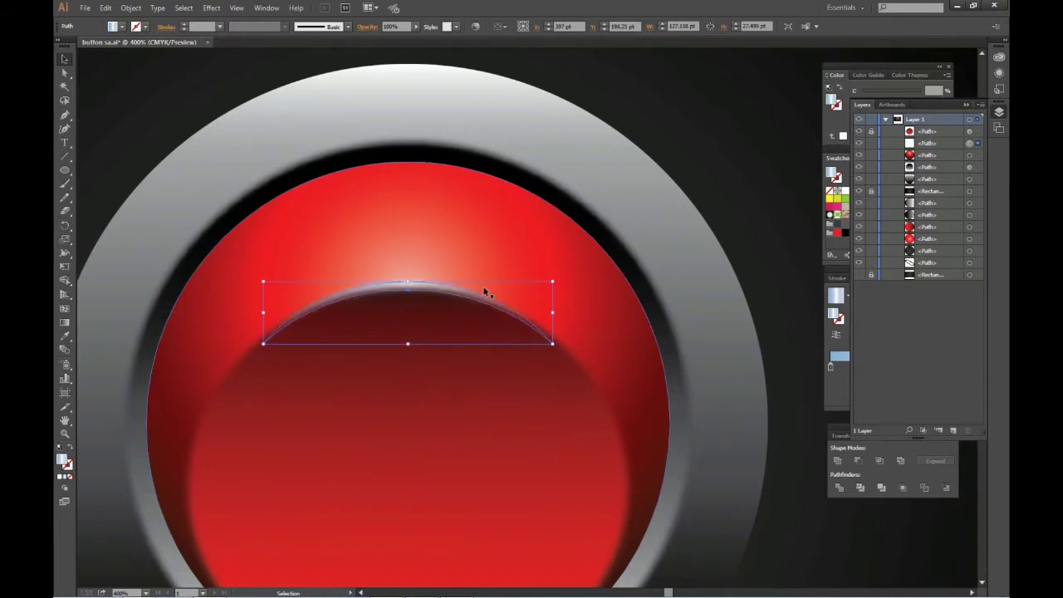
pyautogui.click(680, 110)
pyautogui.keyDown('alt'); pyautogui.scroll(-1, 695, 116); pyautogui.keyUp('alt')
pyautogui.keyDown('alt'); pyautogui.scroll(-2, 695, 116); pyautogui.keyUp('alt')
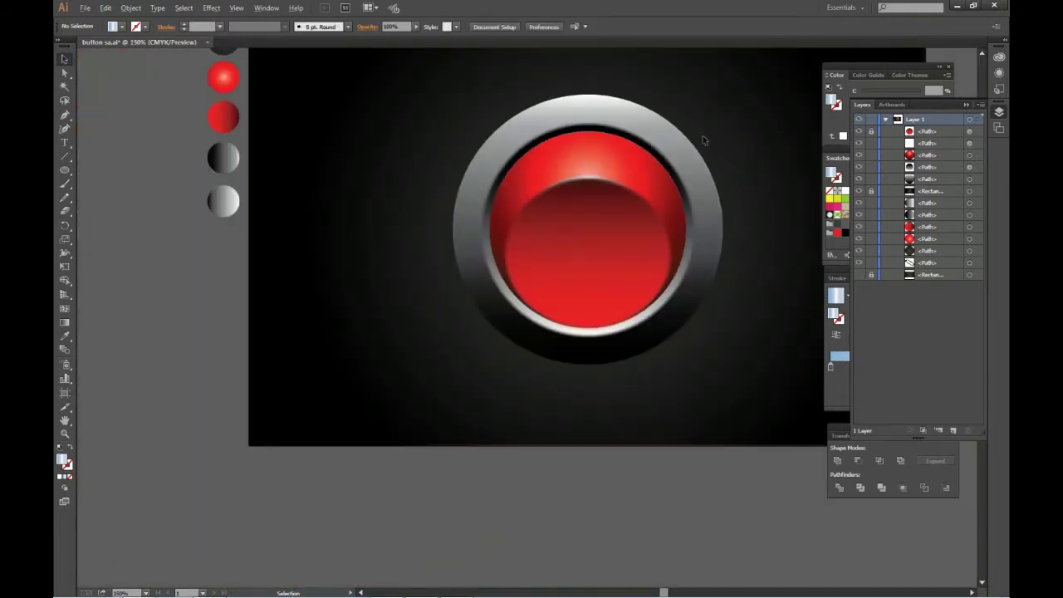
pyautogui.keyDown('alt'); pyautogui.scroll(-1, 616, 213); pyautogui.keyUp('alt')
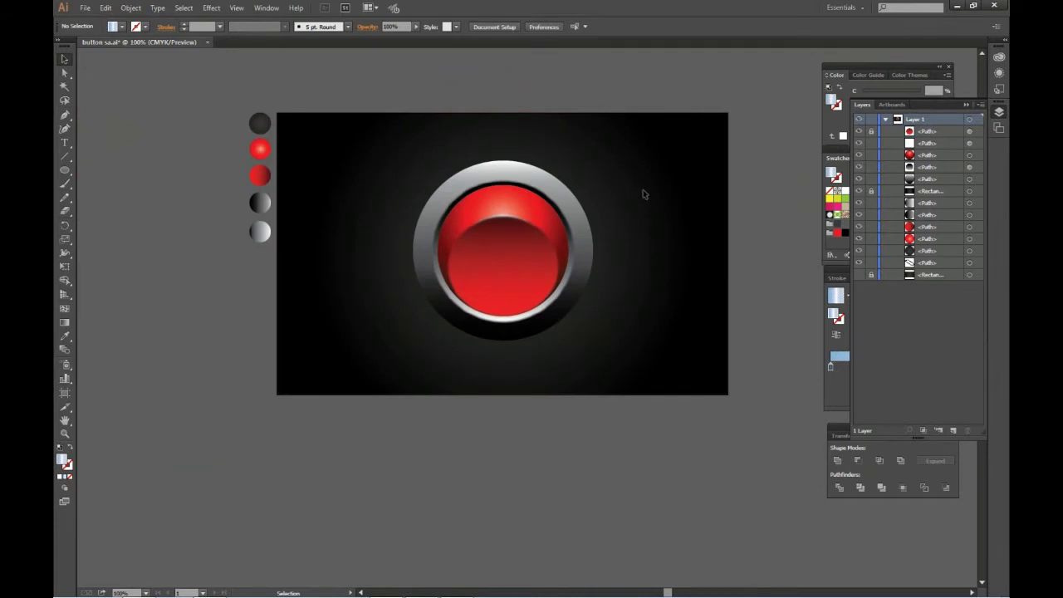
pyautogui.keyDown('alt'); pyautogui.scroll(1, 504, 209); pyautogui.keyUp('alt')
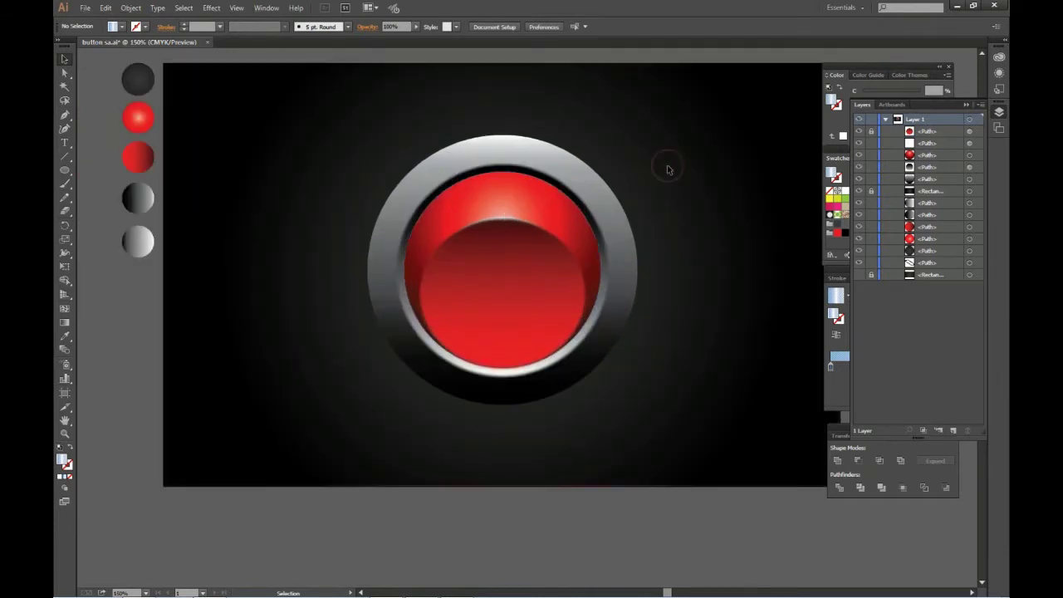
pyautogui.click(552, 202)
# - Give the inner red circle a black edge Inner Glow with 4 pt blur at 100% opacity
pyautogui.keyDown('alt'); pyautogui.scroll(2, 513, 175); pyautogui.keyUp('alt')
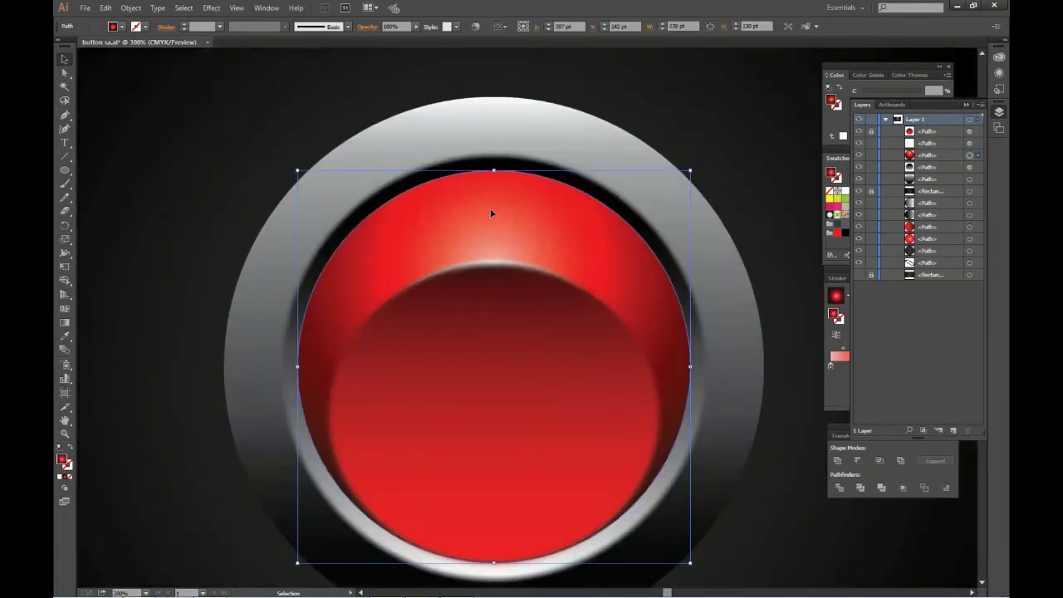
pyautogui.click(211, 8)
pyautogui.moveTo(226, 136)
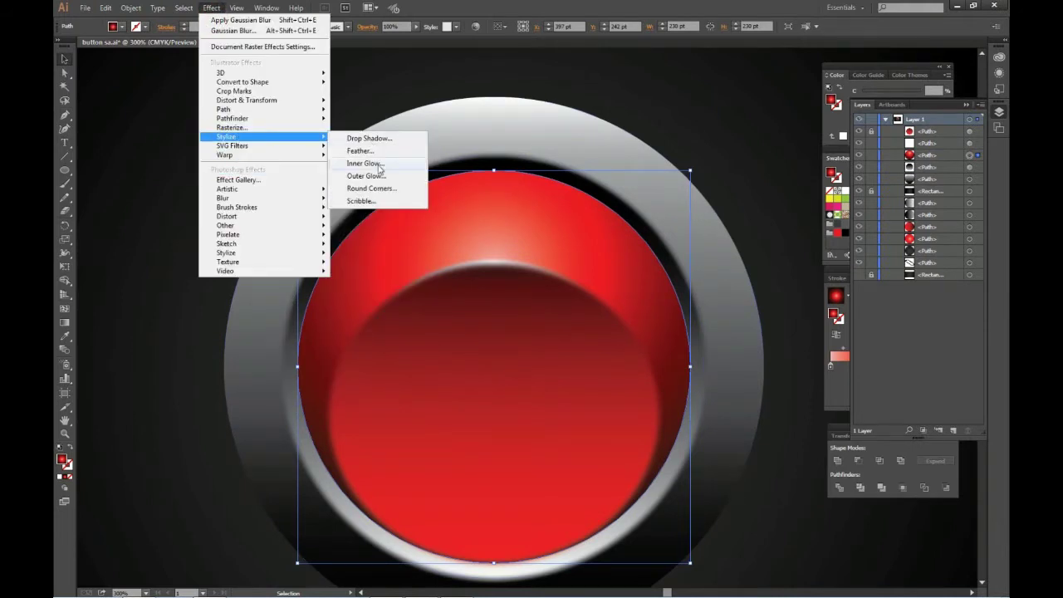
pyautogui.click(379, 166)
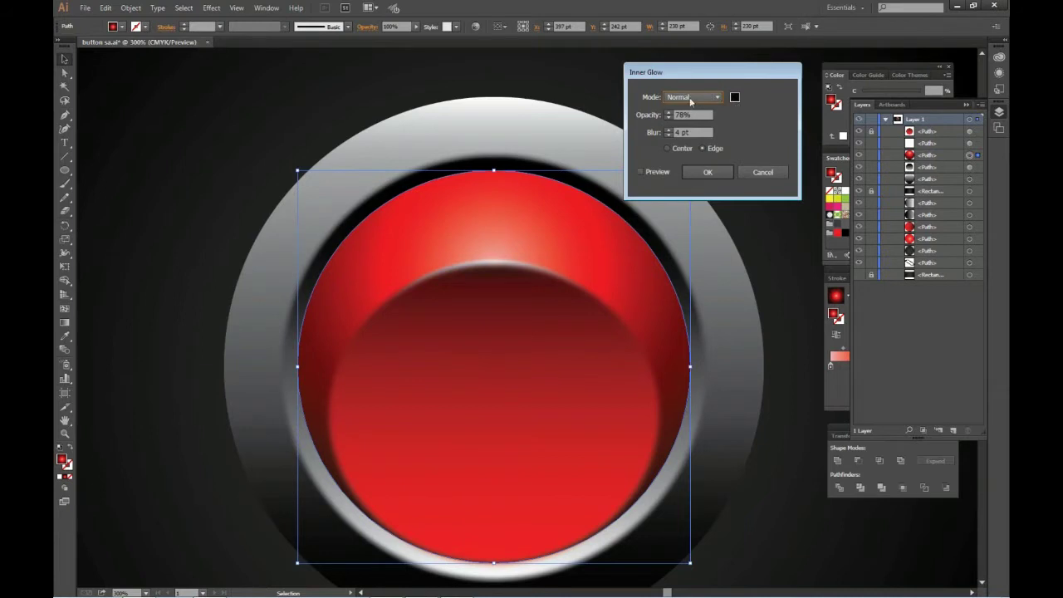
pyautogui.click(656, 171)
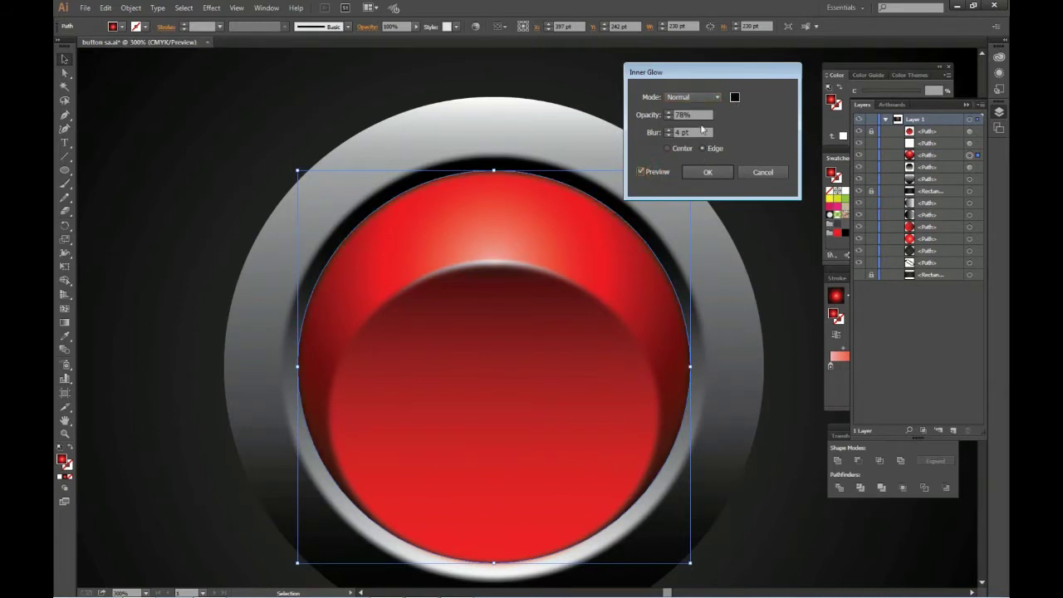
pyautogui.press('Tab')
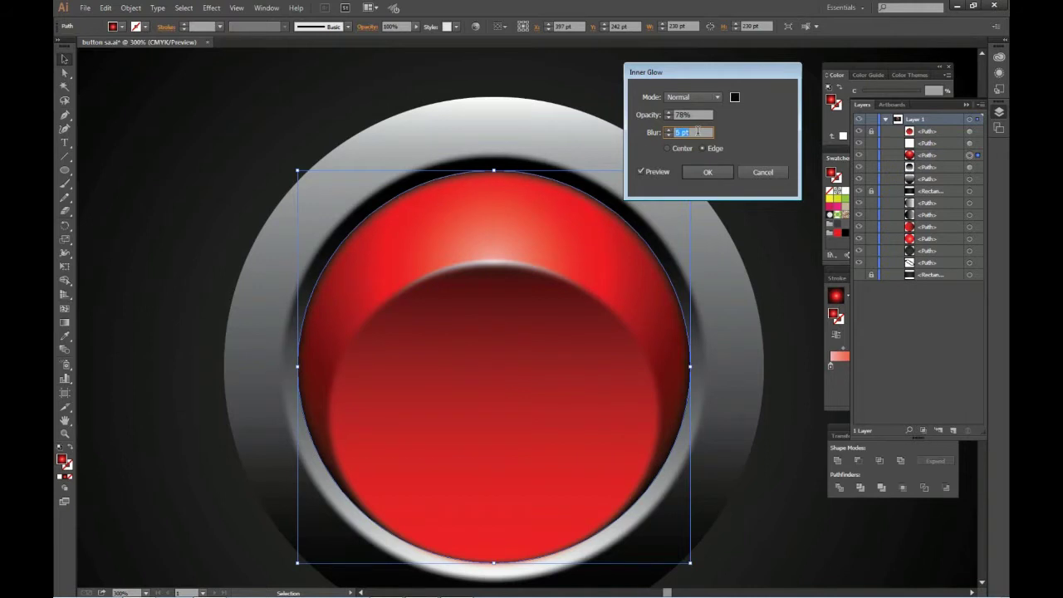
pyautogui.write('4')
pyautogui.click(703, 112)
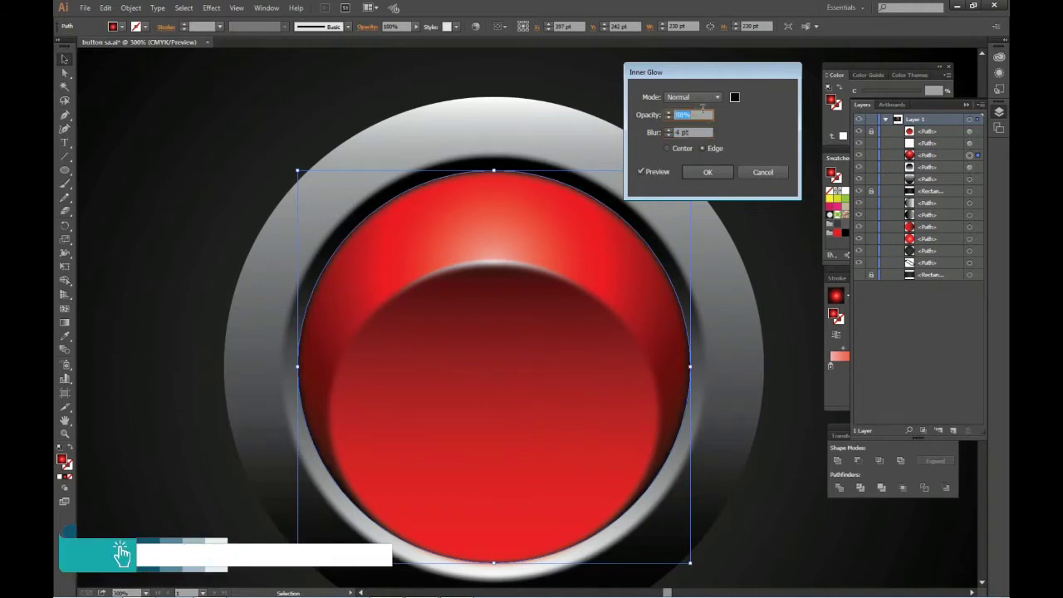
pyautogui.write('100')
pyautogui.press('Tab')
pyautogui.press('Down')
pyautogui.click(706, 172)
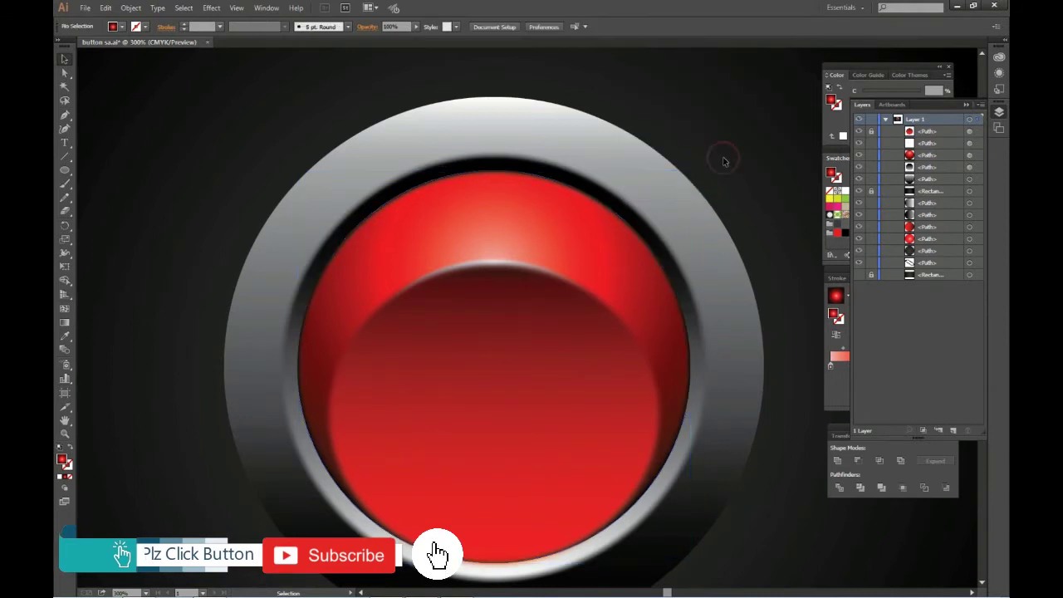
pyautogui.hotkey('ctrl', '-')
pyautogui.hotkey('ctrl', '-')
pyautogui.hotkey('ctrl', '-')
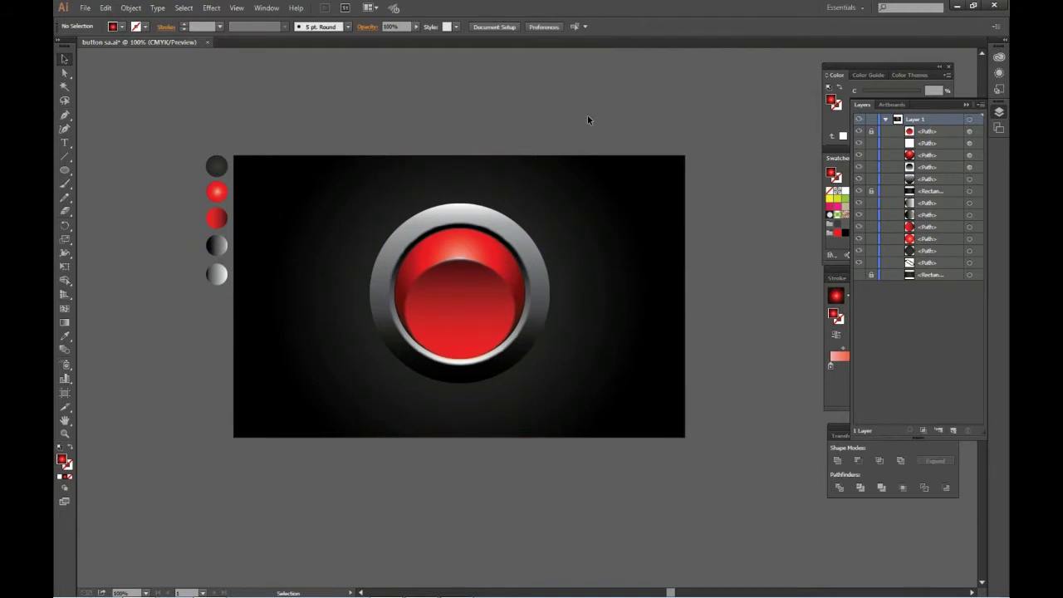
# - Draw a small white circle at the artboard's lower left and copy it far to the right
pyautogui.moveTo(565, 227); pyautogui.dragTo(559, 244)
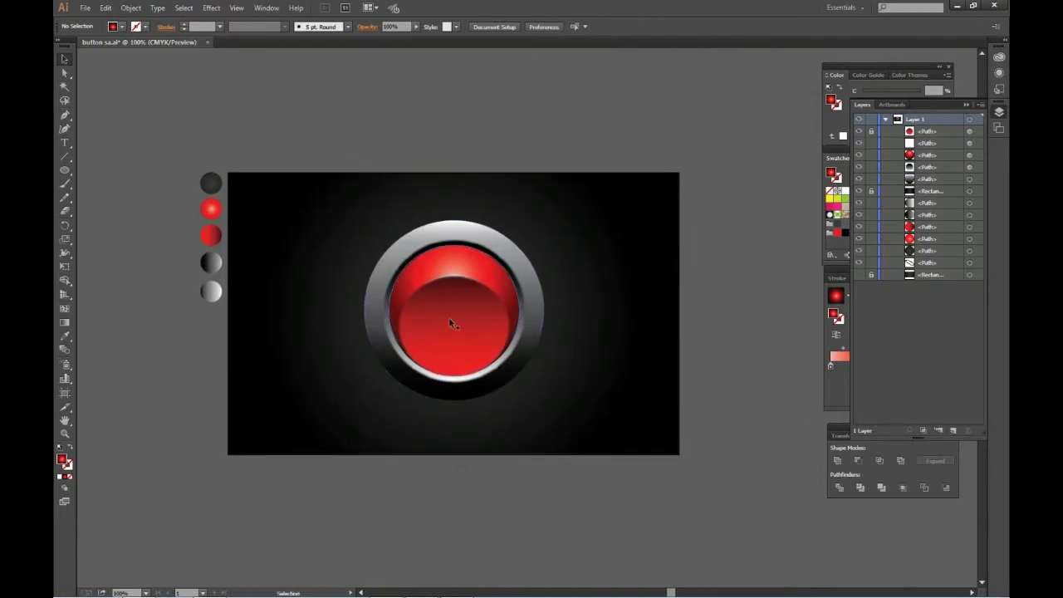
pyautogui.moveTo(272, 417); pyautogui.dragTo(288, 434)
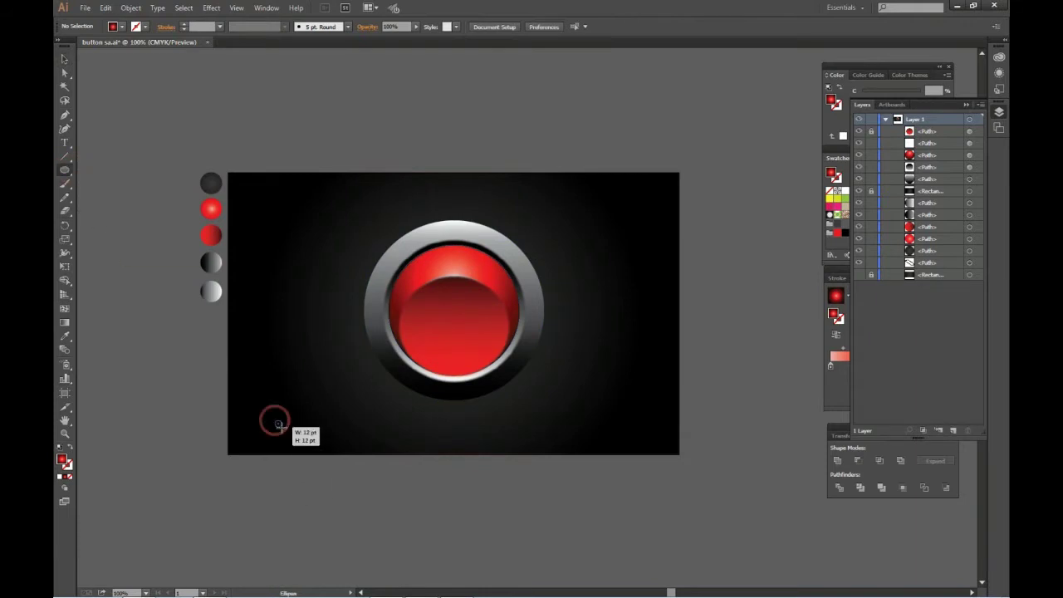
pyautogui.click(66, 59)
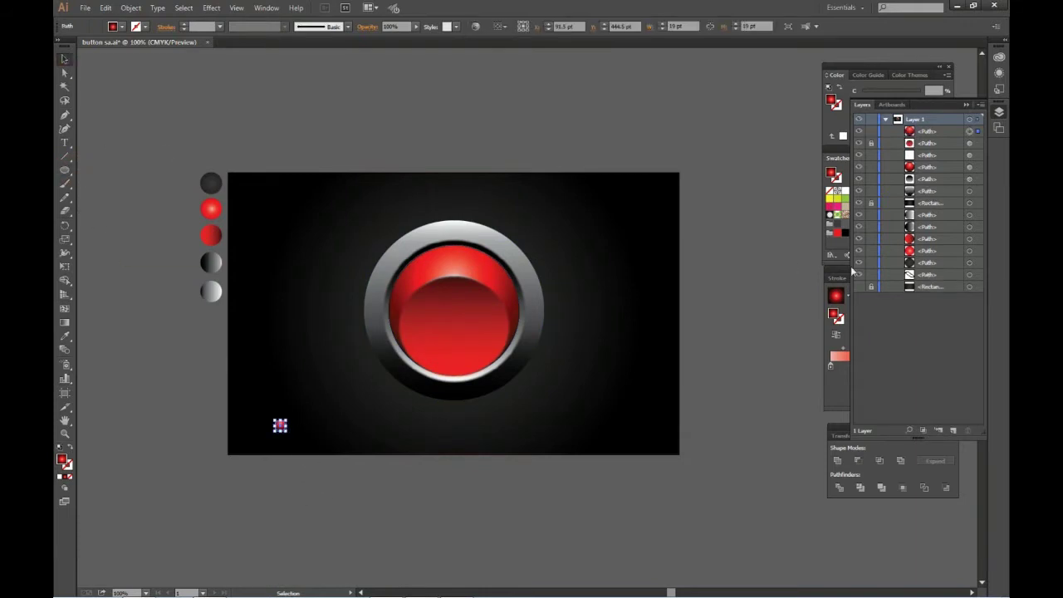
pyautogui.click(846, 191)
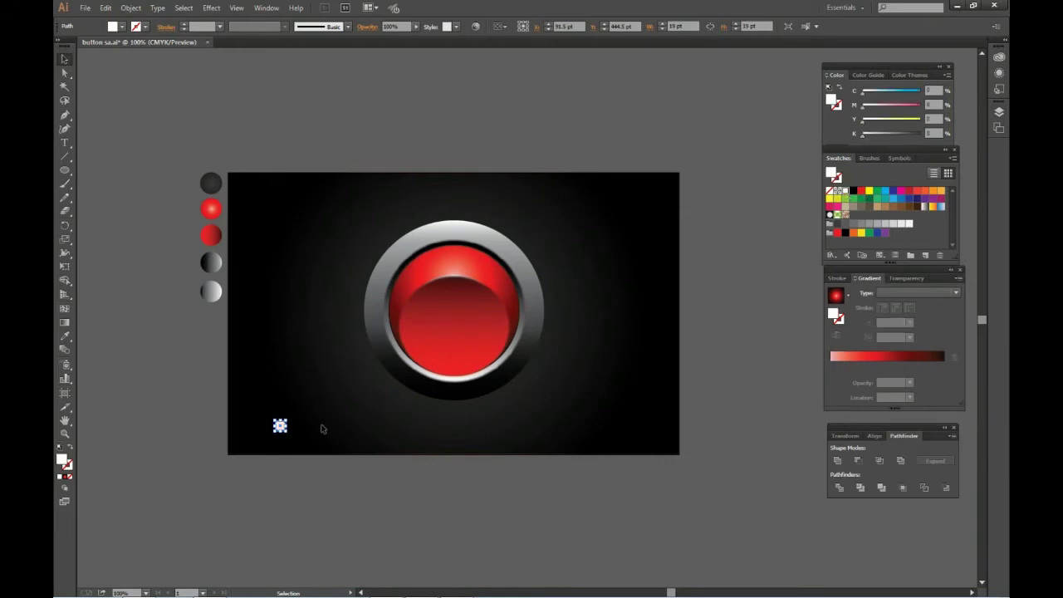
pyautogui.moveTo(282, 425); pyautogui.dragTo(573, 425)
# - Blend the two small white circles together
pyautogui.moveTo(264, 480); pyautogui.dragTo(608, 427)
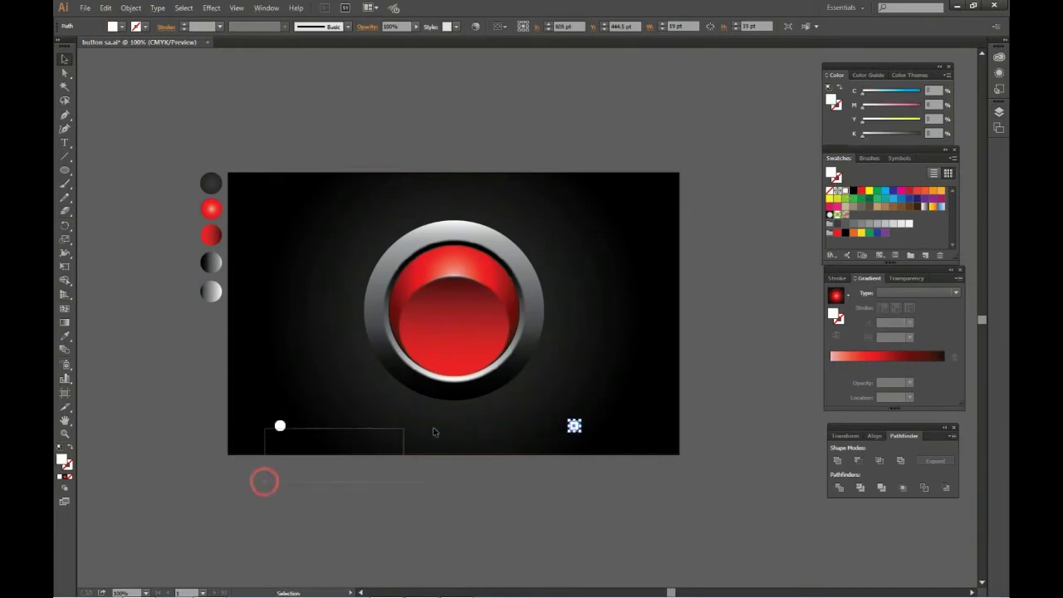
pyautogui.click(131, 8)
pyautogui.click(301, 277)
# - Set the blend spacing to Specified Steps so it forms a solid white bar
pyautogui.click(130, 8)
pyautogui.click(303, 307)
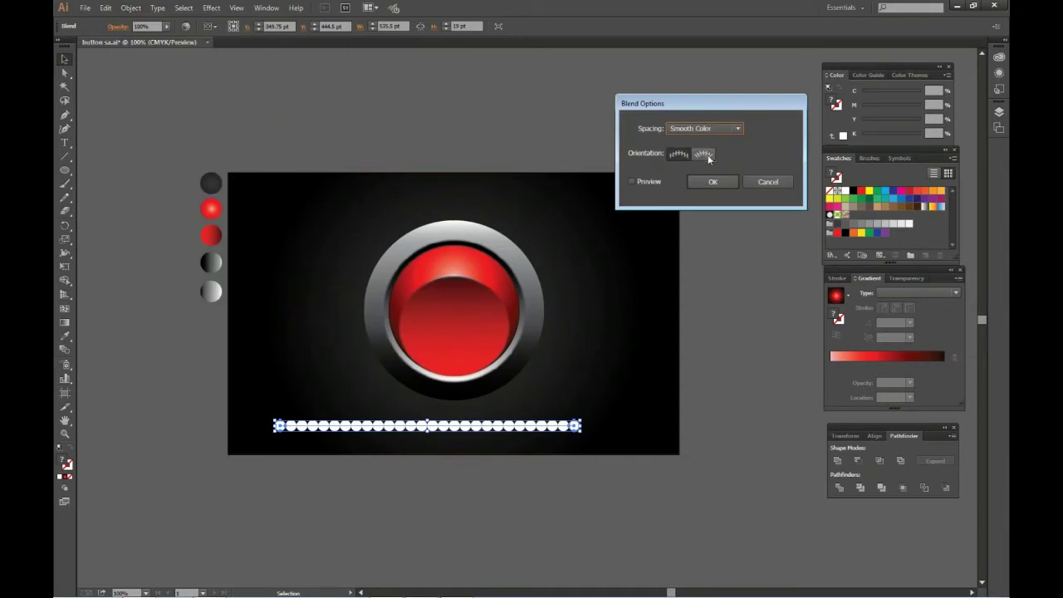
pyautogui.click(705, 127)
pyautogui.click(701, 152)
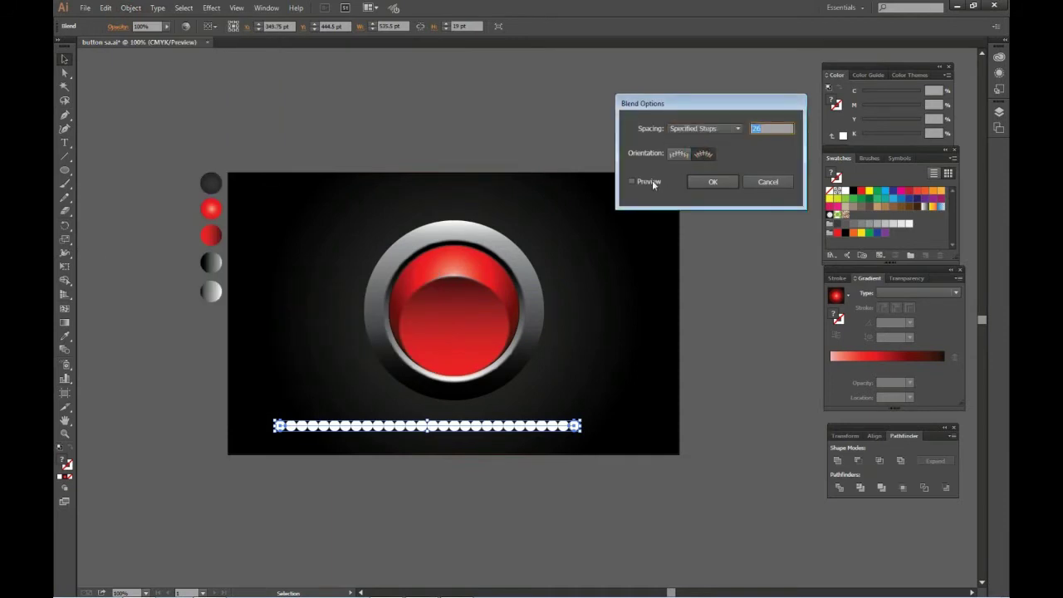
pyautogui.click(650, 182)
pyautogui.click(712, 182)
pyautogui.click(727, 347)
pyautogui.click(563, 427)
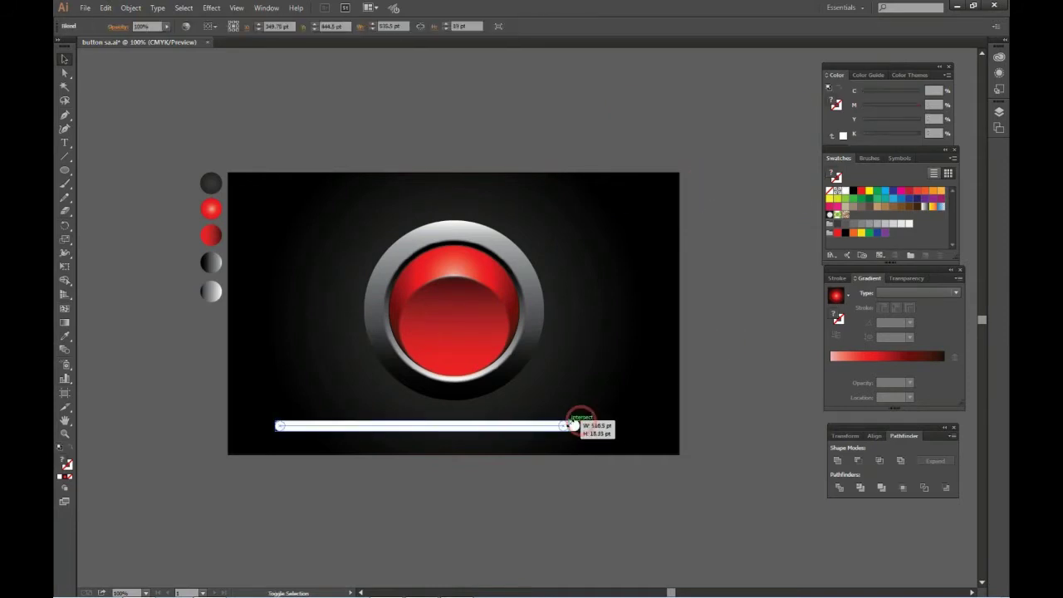
pyautogui.click(570, 426)
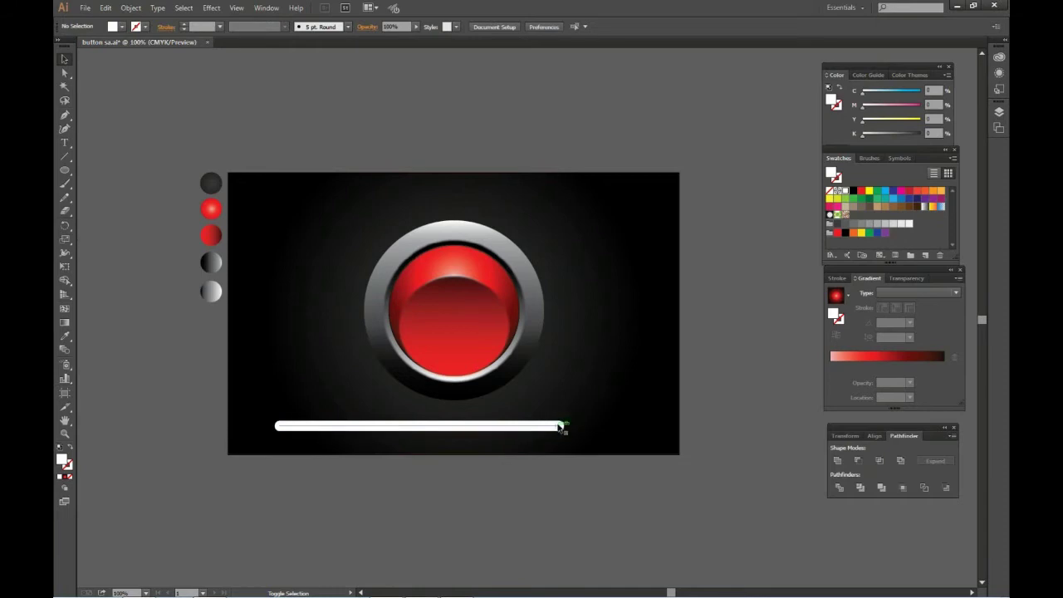
pyautogui.scroll(2, 542, 443)
pyautogui.click(561, 413)
# - Shorten the white bar and draw an unfilled outline circle to its right
pyautogui.moveTo(586, 413); pyautogui.dragTo(404, 413)
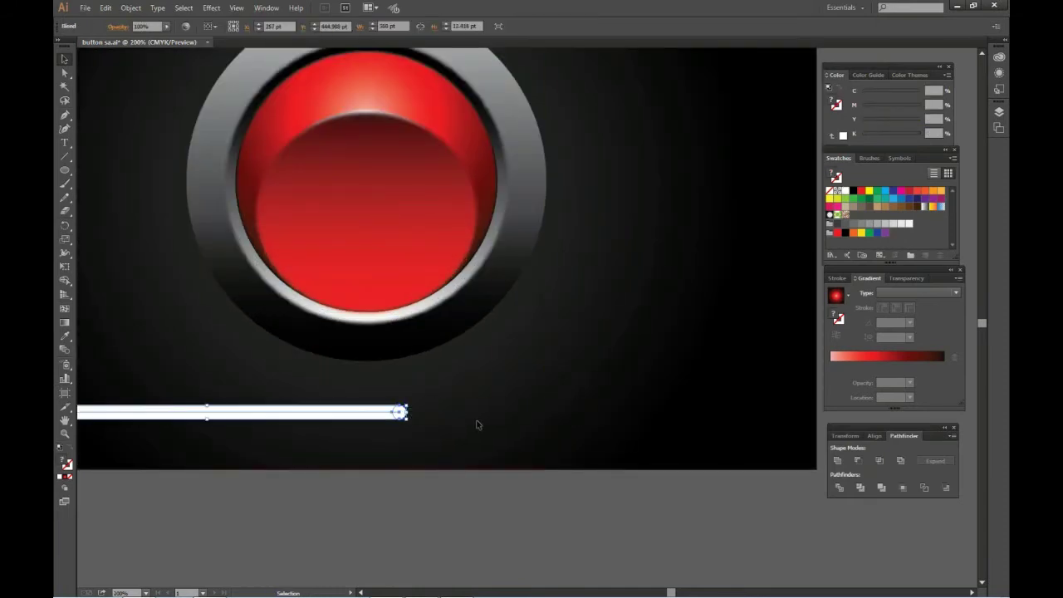
pyautogui.scroll(-2, 498, 424)
pyautogui.scroll(1, 540, 407)
pyautogui.moveTo(67, 183); pyautogui.dragTo(108, 195)
pyautogui.moveTo(592, 345); pyautogui.dragTo(646, 400)
pyautogui.click(66, 60)
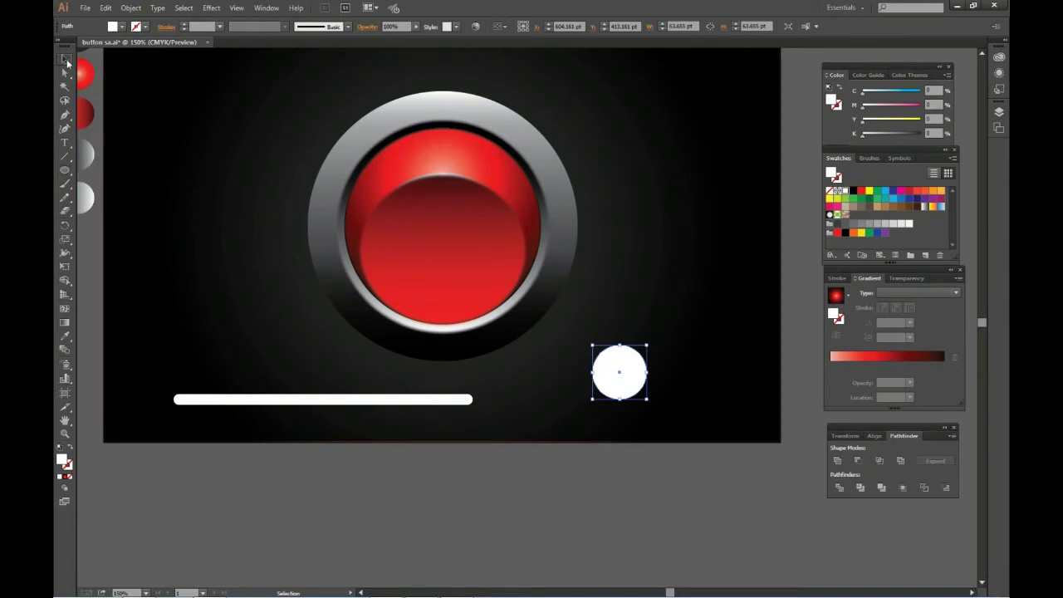
pyautogui.click(71, 447)
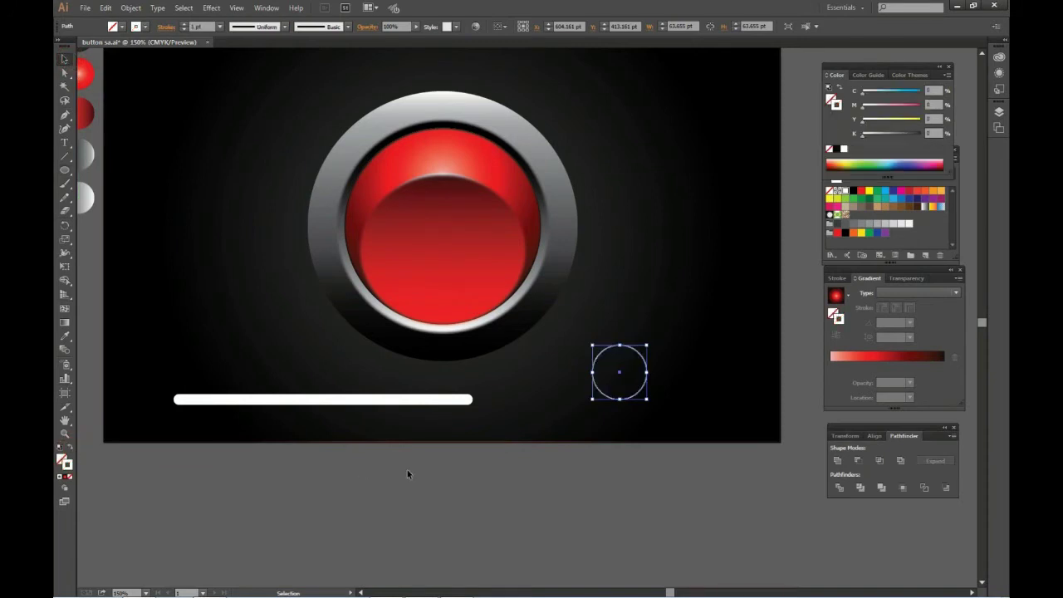
# - Replace the bar's spine with the circle, turn the gap to the top, and shrink the ring
pyautogui.keyDown('shift'); pyautogui.click(464, 399); pyautogui.keyUp('shift')
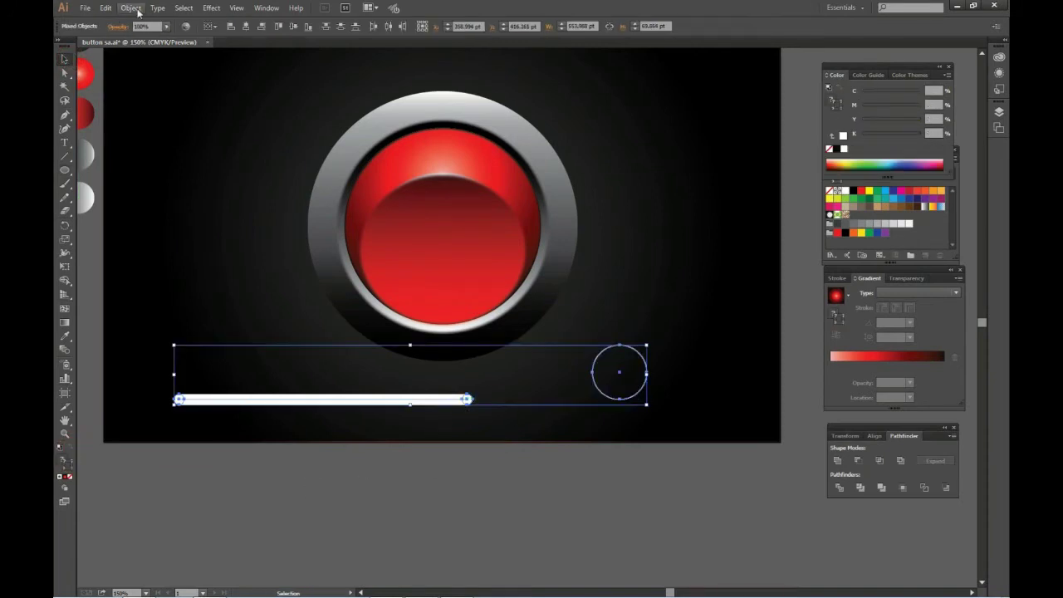
pyautogui.click(133, 9)
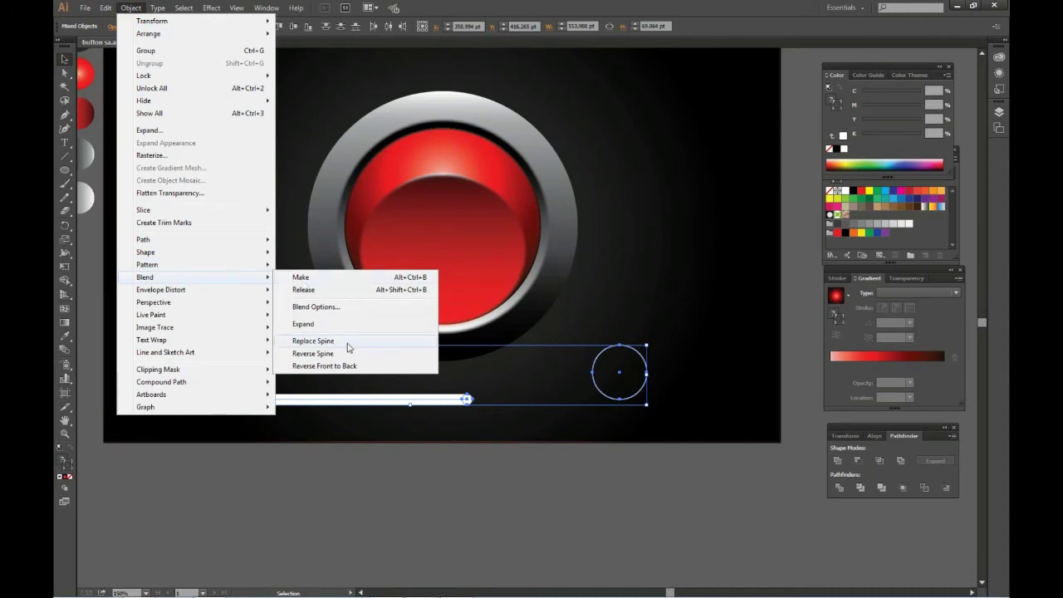
pyautogui.click(351, 342)
pyautogui.moveTo(657, 410)
pyautogui.mouseDown()
pyautogui.moveTo(676, 389)
pyautogui.moveTo(641, 363)
pyautogui.mouseUp()
pyautogui.click(633, 466)
pyautogui.click(631, 403)
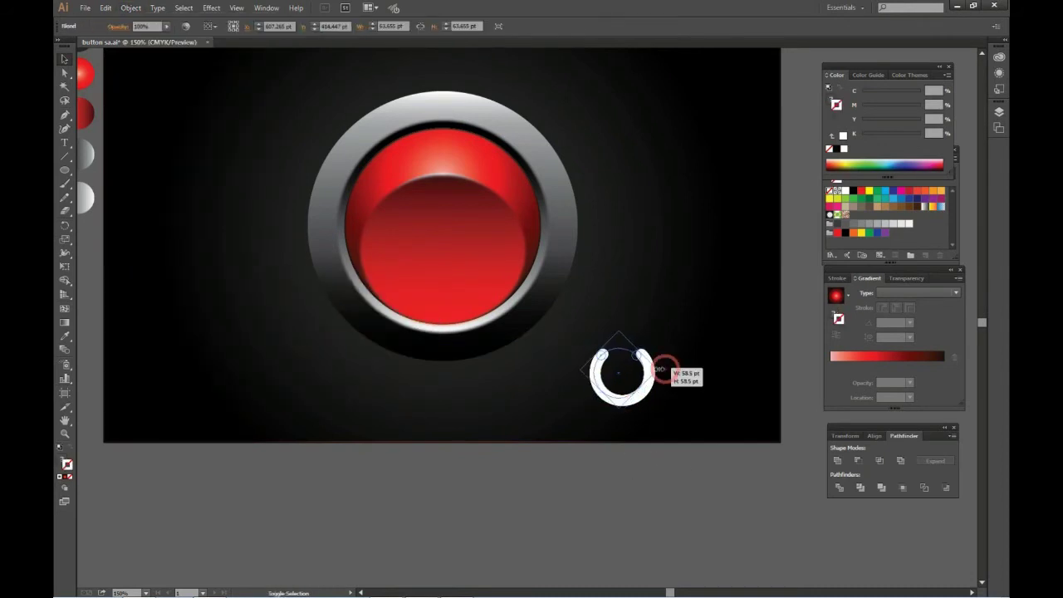
pyautogui.click(636, 445)
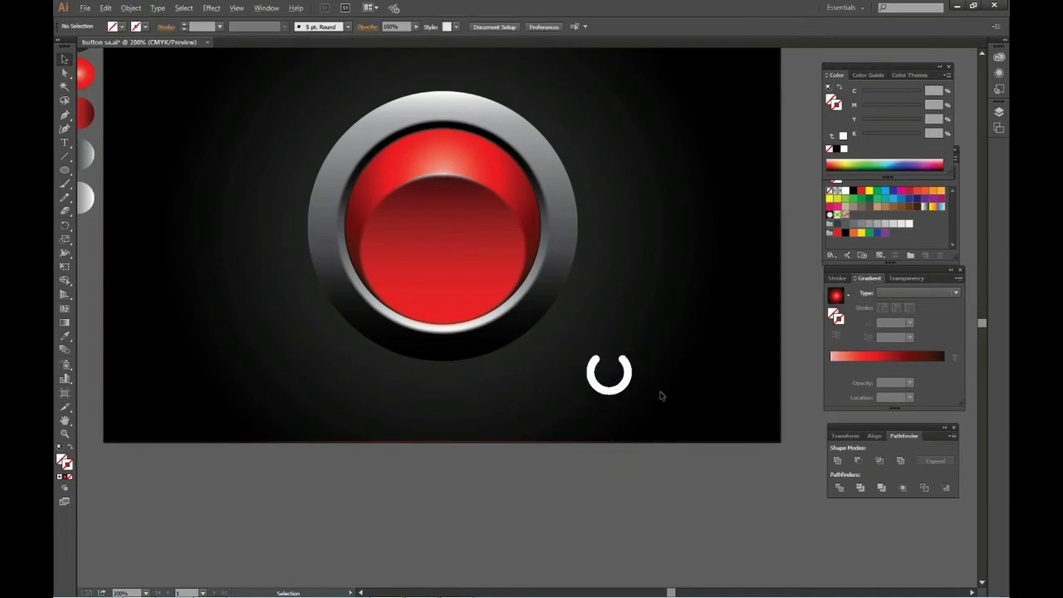
# - Draw a narrow white rectangle above the ring's gap and round it into a pill
pyautogui.hotkey('ctrl', '+')
pyautogui.click(64, 170)
pyautogui.click(101, 172)
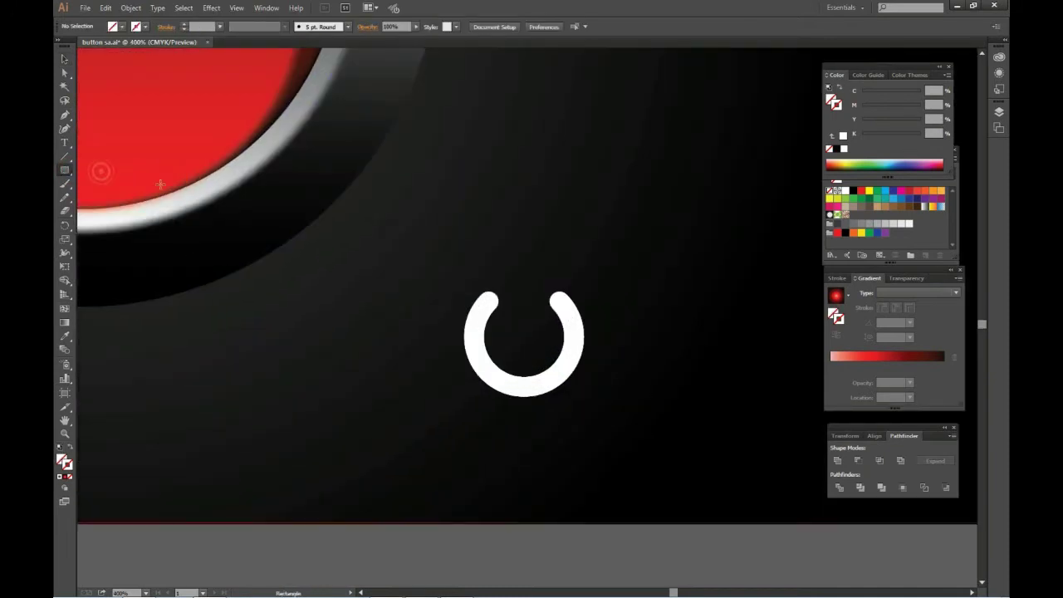
pyautogui.moveTo(514, 244); pyautogui.dragTo(534, 318)
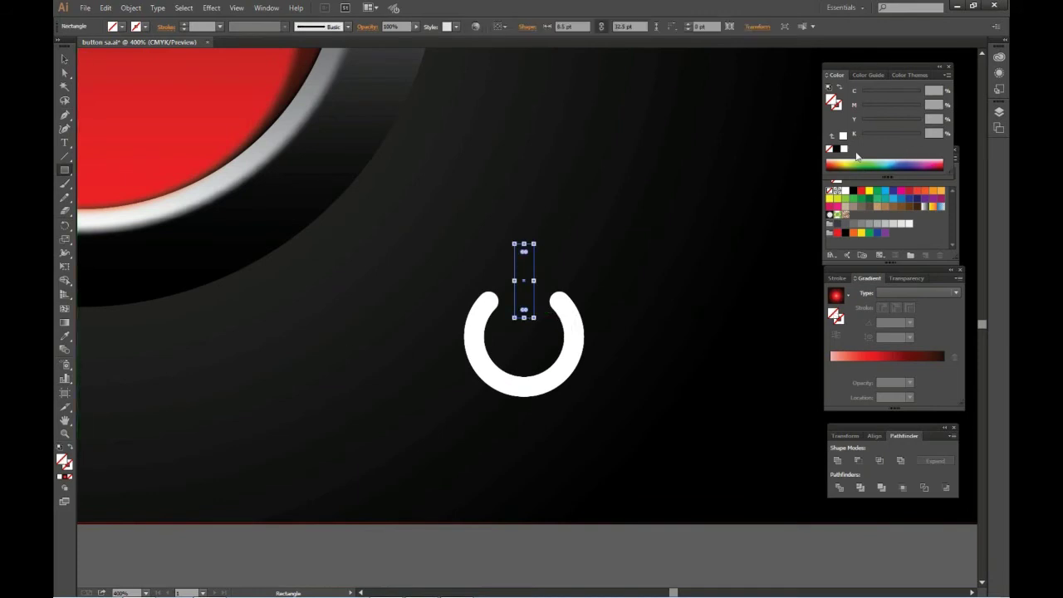
pyautogui.click(844, 192)
pyautogui.scroll(3, 529, 257)
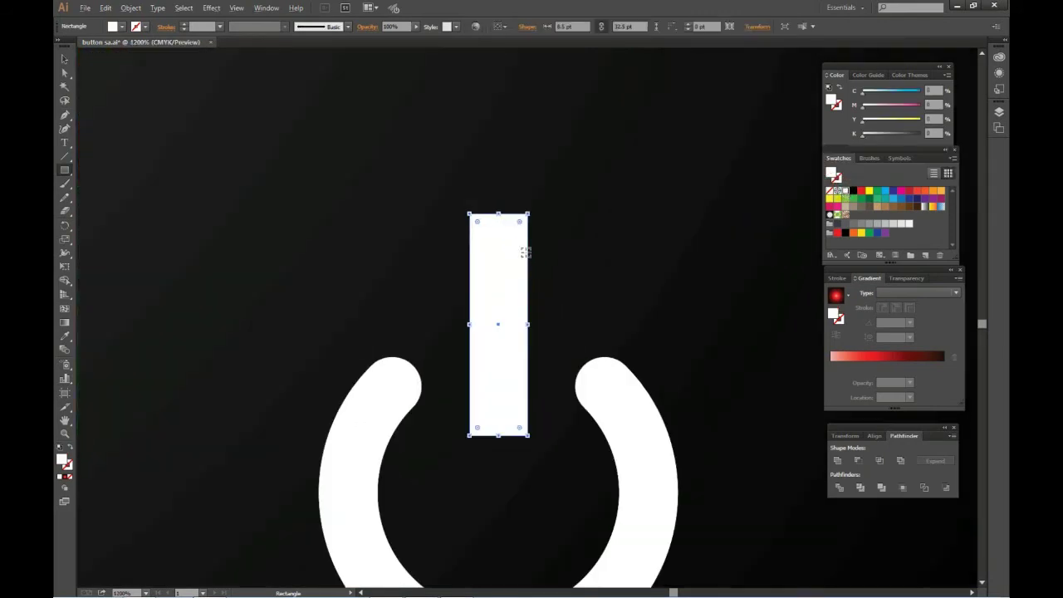
pyautogui.moveTo(521, 223); pyautogui.dragTo(507, 245)
# - Drop the pill into the ring's gap, group both parts, and move the icon onto the button
pyautogui.click(66, 60)
pyautogui.click(379, 237)
pyautogui.moveTo(500, 312); pyautogui.dragTo(501, 357)
pyautogui.scroll(-1, 501, 357)
pyautogui.scroll(-3, 500, 357)
pyautogui.scroll(-3, 501, 357)
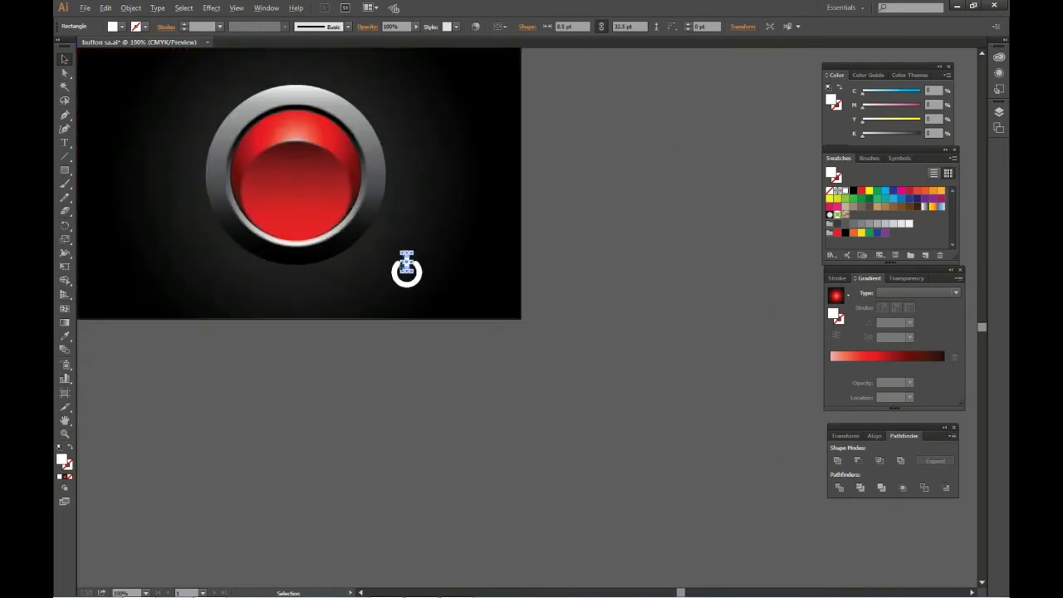
pyautogui.moveTo(386, 339); pyautogui.dragTo(531, 438)
pyautogui.moveTo(593, 453); pyautogui.dragTo(542, 355)
pyautogui.rightClick(565, 363)
pyautogui.click(581, 418)
pyautogui.moveTo(611, 404); pyautogui.dragTo(448, 296)
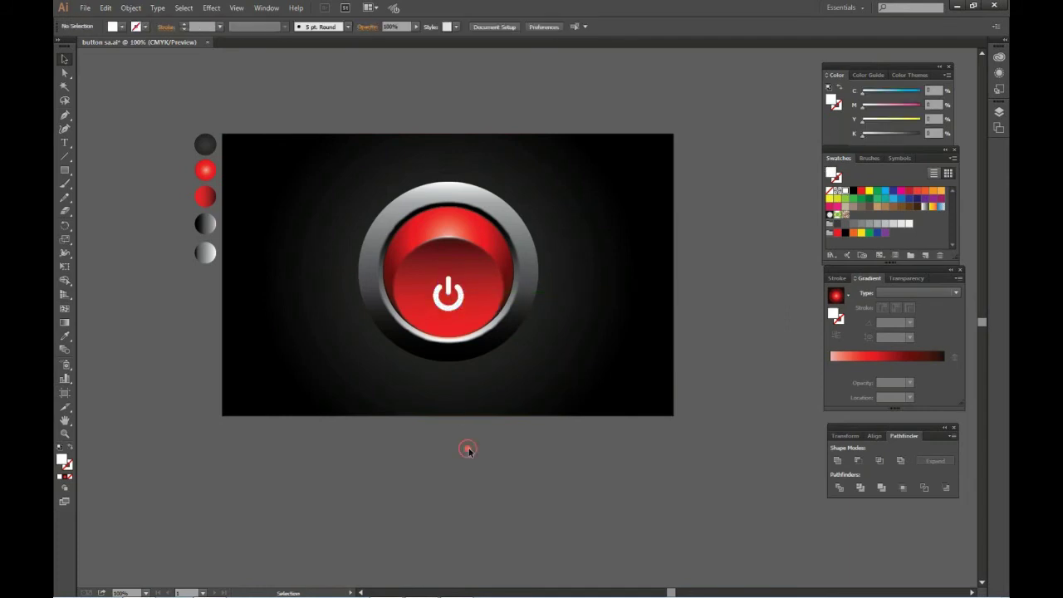
# - Nudge the grouped power icon slightly upward on the red button and view the finished design
pyautogui.scroll(1, 545, 266)
pyautogui.scroll(1, 545, 265)
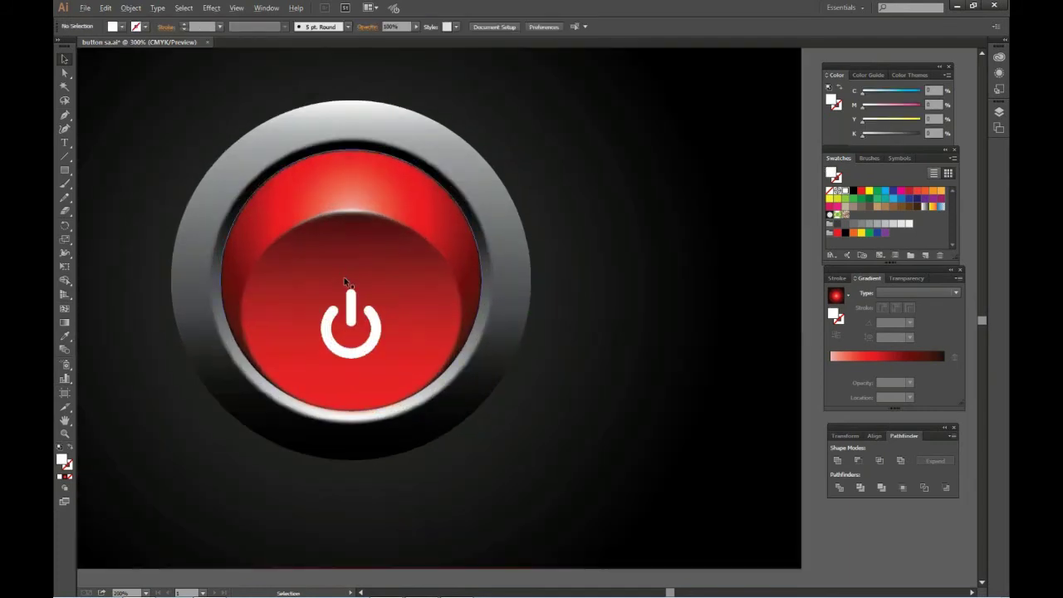
pyautogui.scroll(1, 343, 276)
pyautogui.moveTo(355, 334); pyautogui.dragTo(355, 321)
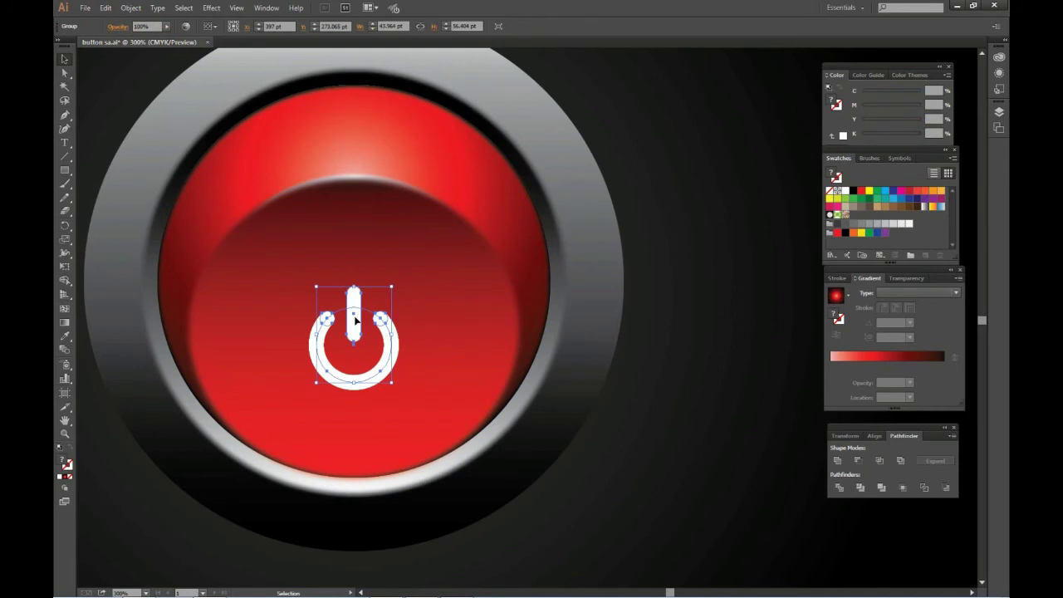
pyautogui.click(702, 404)
pyautogui.scroll(-2, 701, 404)
pyautogui.moveTo(701, 405); pyautogui.dragTo(656, 329)
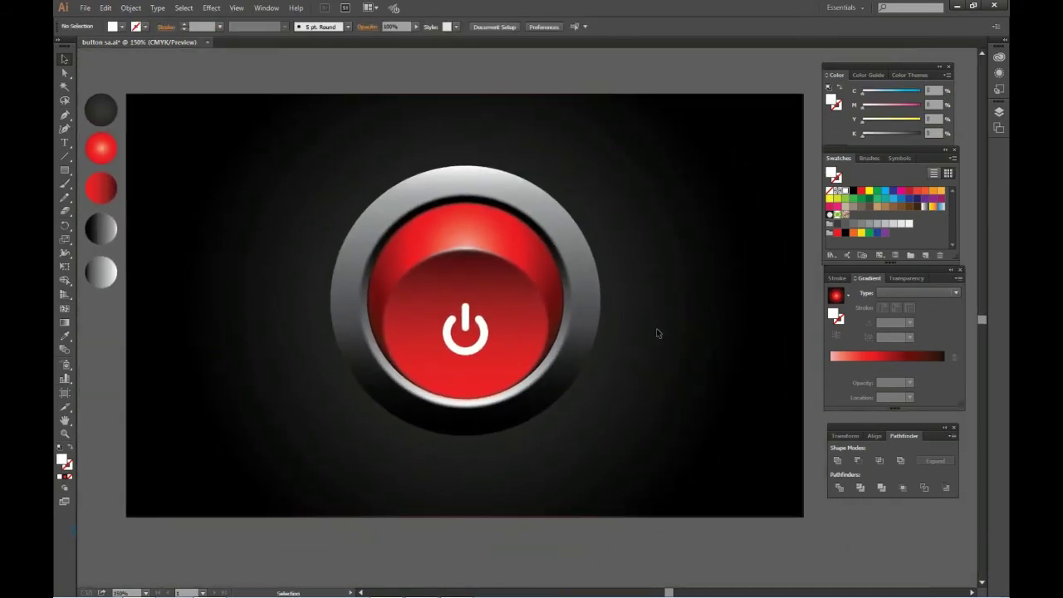
pyautogui.press('alt')
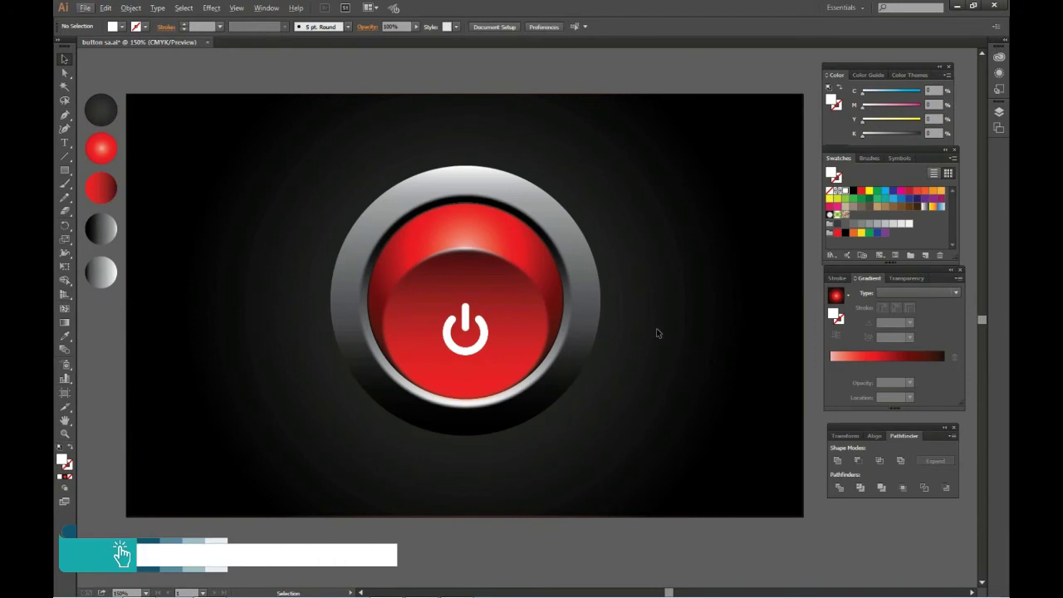
pyautogui.scroll(-1, 655, 333)
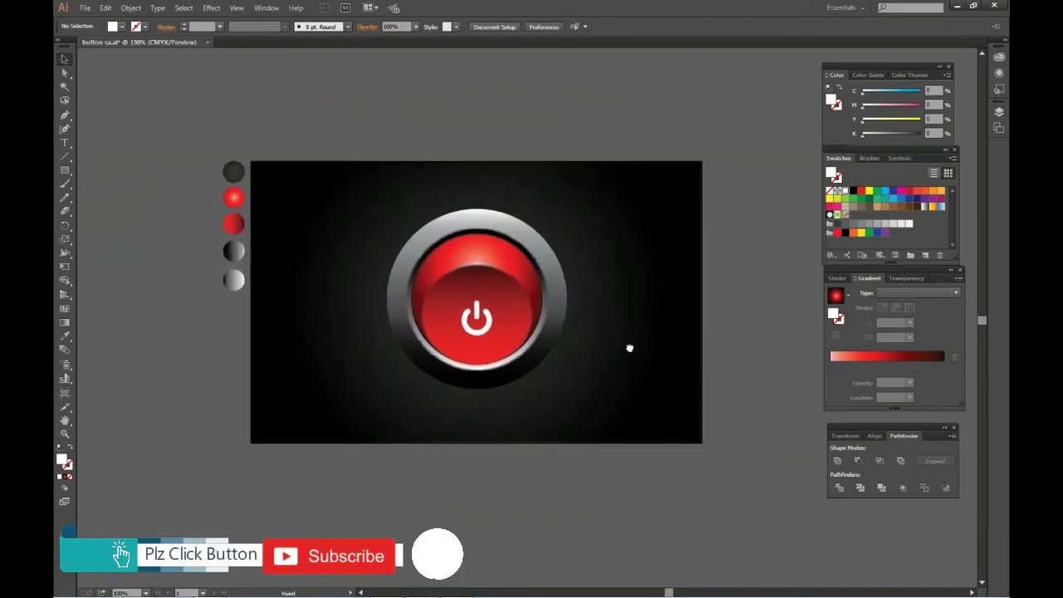
pyautogui.scroll(1, 560, 242)
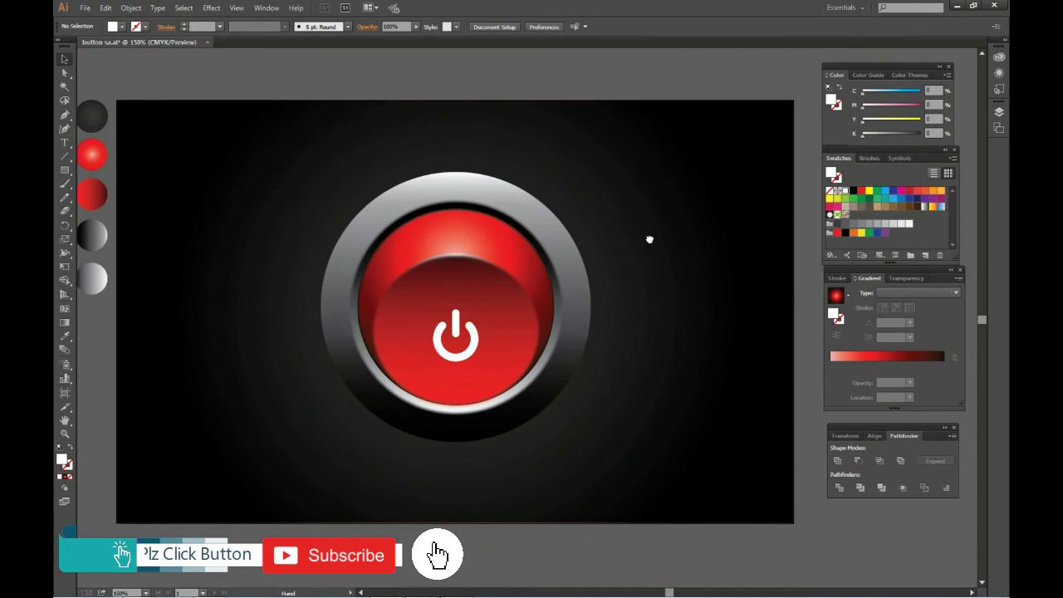